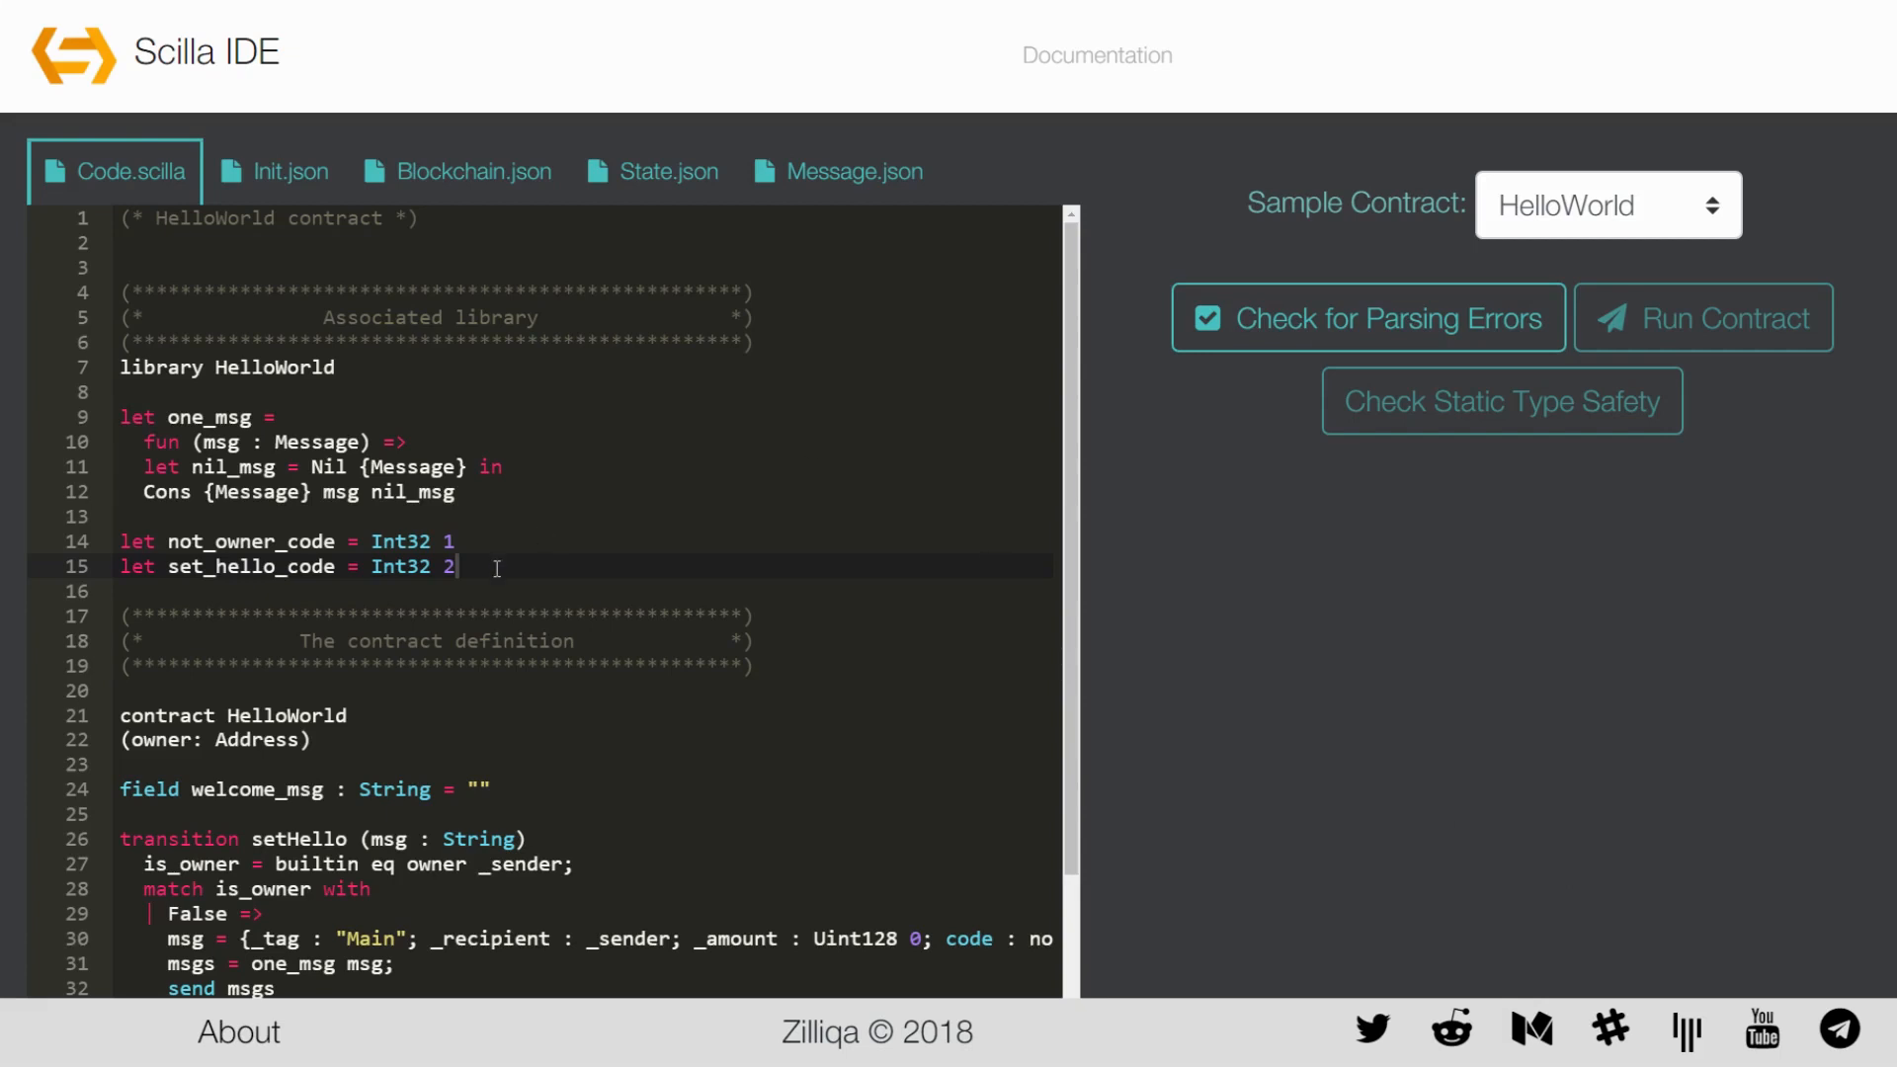
Highlight the library section, the contract definition, its owner parameter and welcome_msg field
{"action": "left_click_drag", "start_coordinate": [462, 566], "coordinate": [120, 365]}
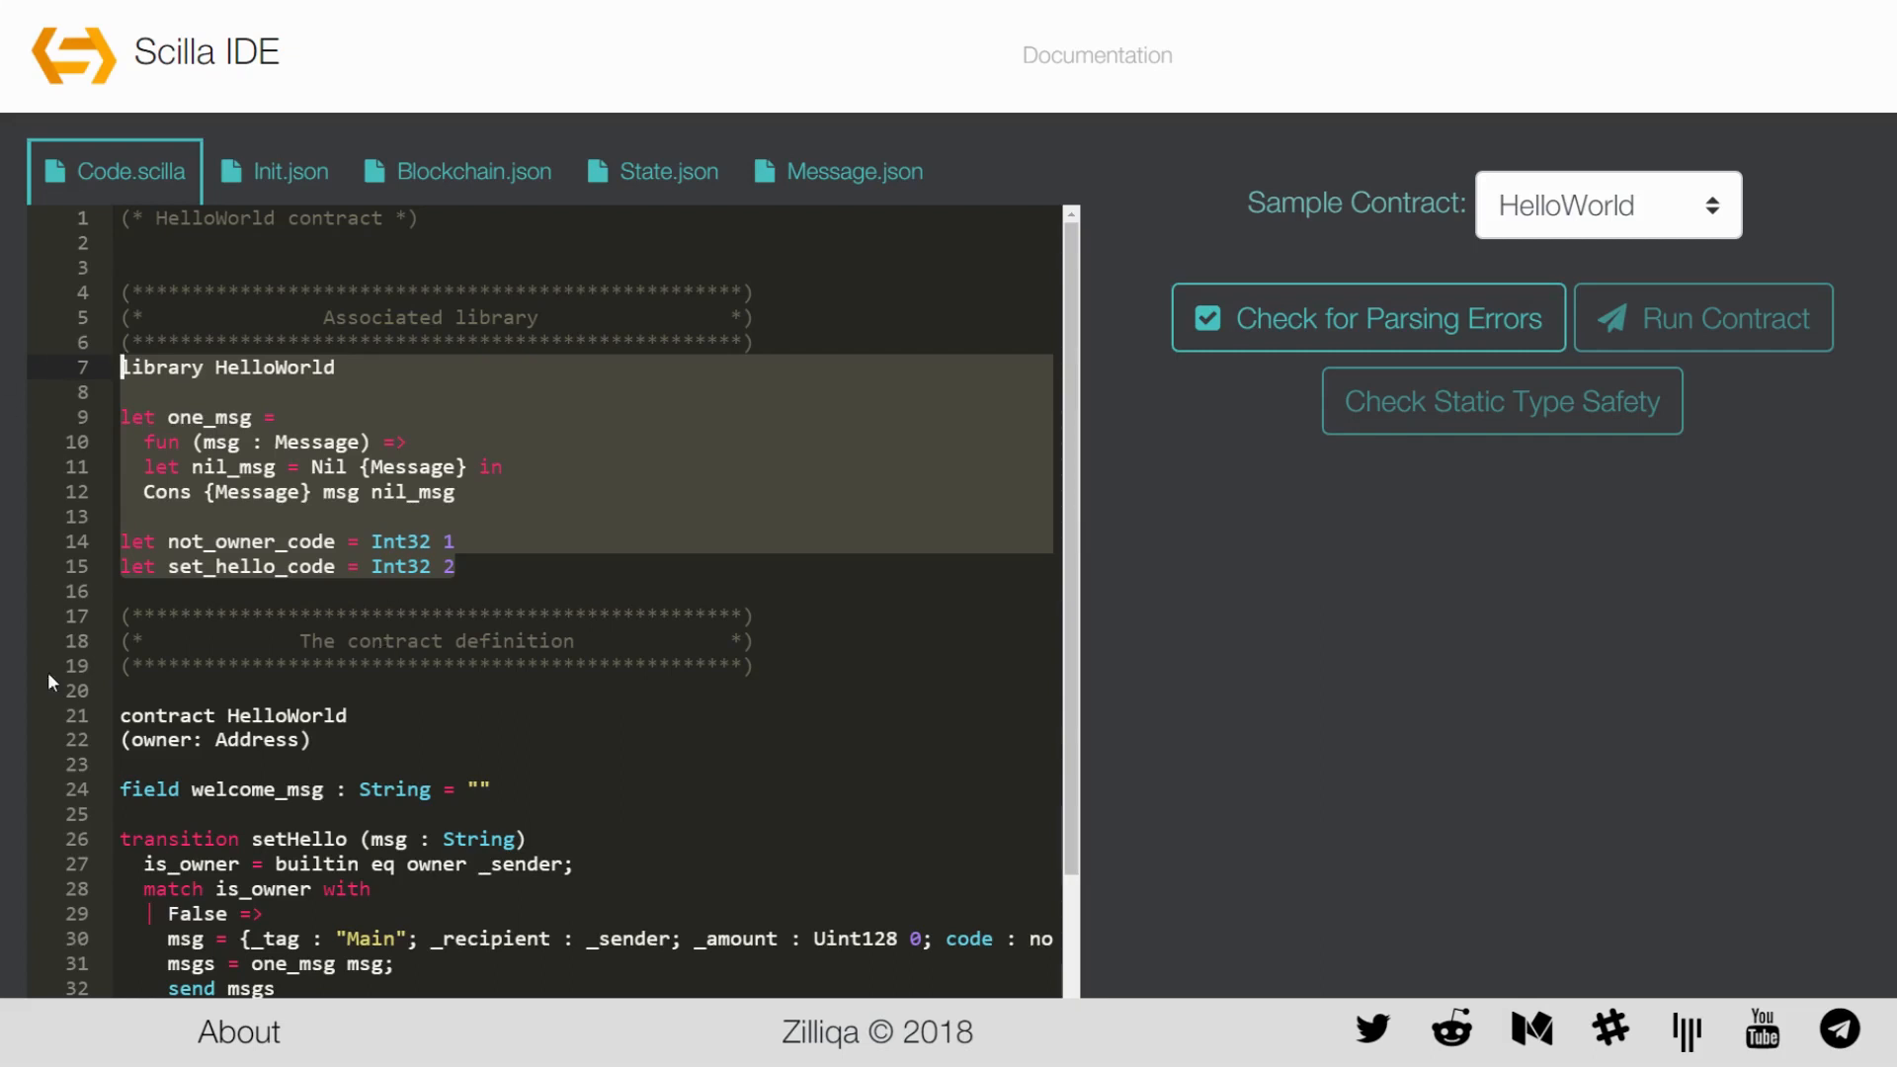
{"action": "left_click_drag", "start_coordinate": [493, 788], "coordinate": [102, 723]}
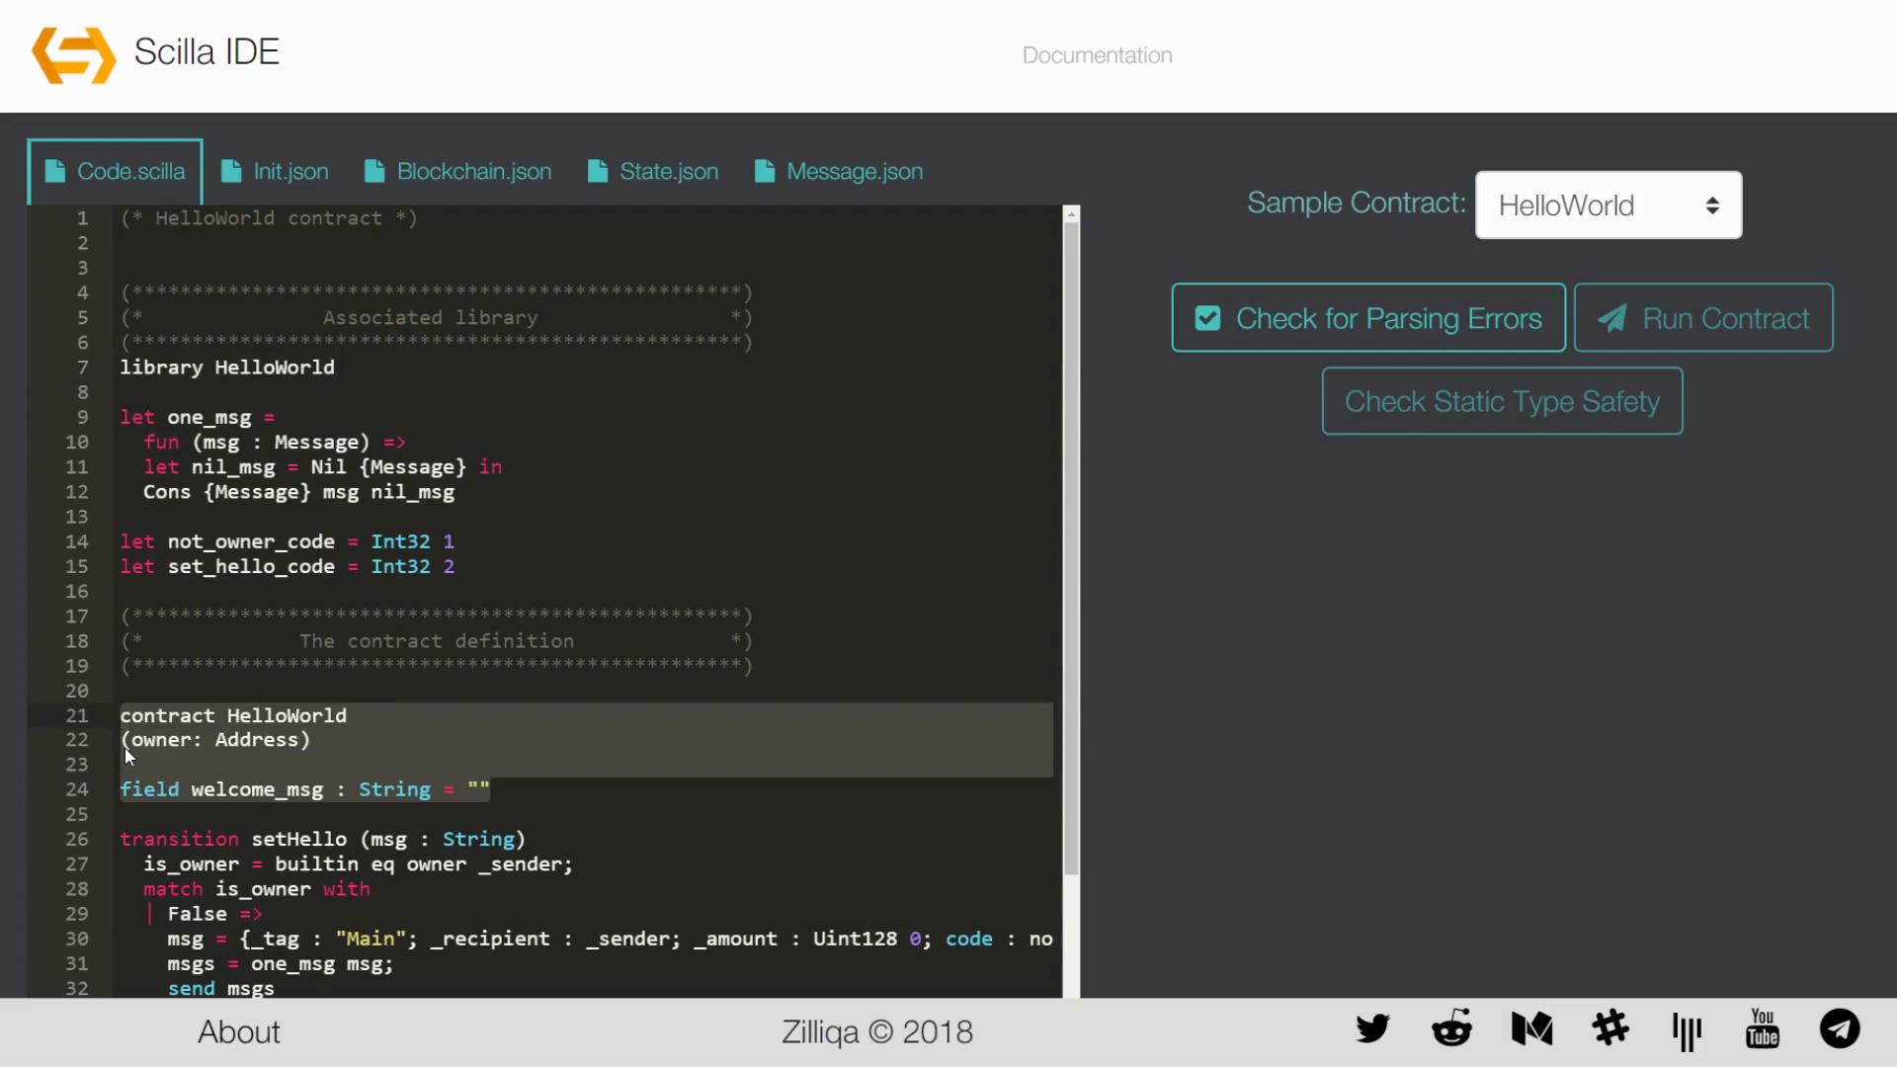
{"action": "left_click_drag", "start_coordinate": [313, 740], "coordinate": [67, 745]}
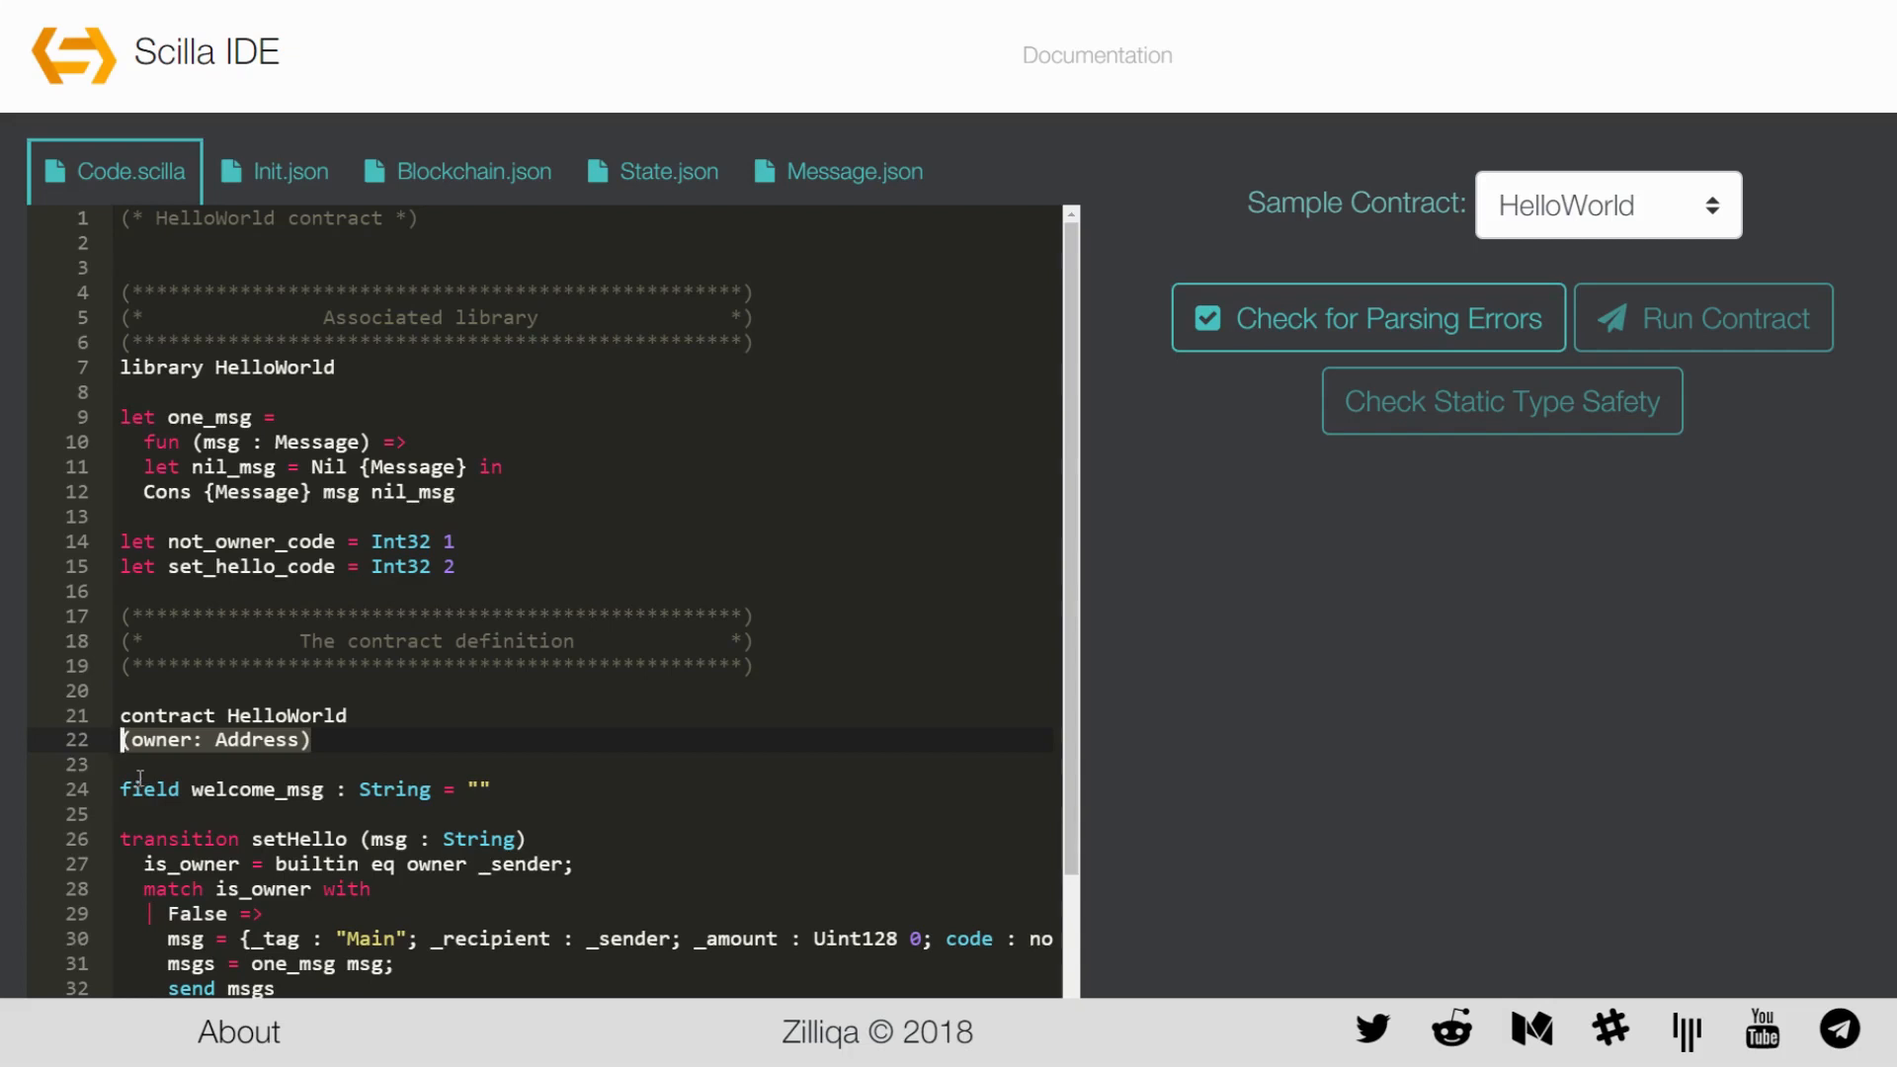
{"action": "left_click_drag", "start_coordinate": [493, 790], "coordinate": [119, 801]}
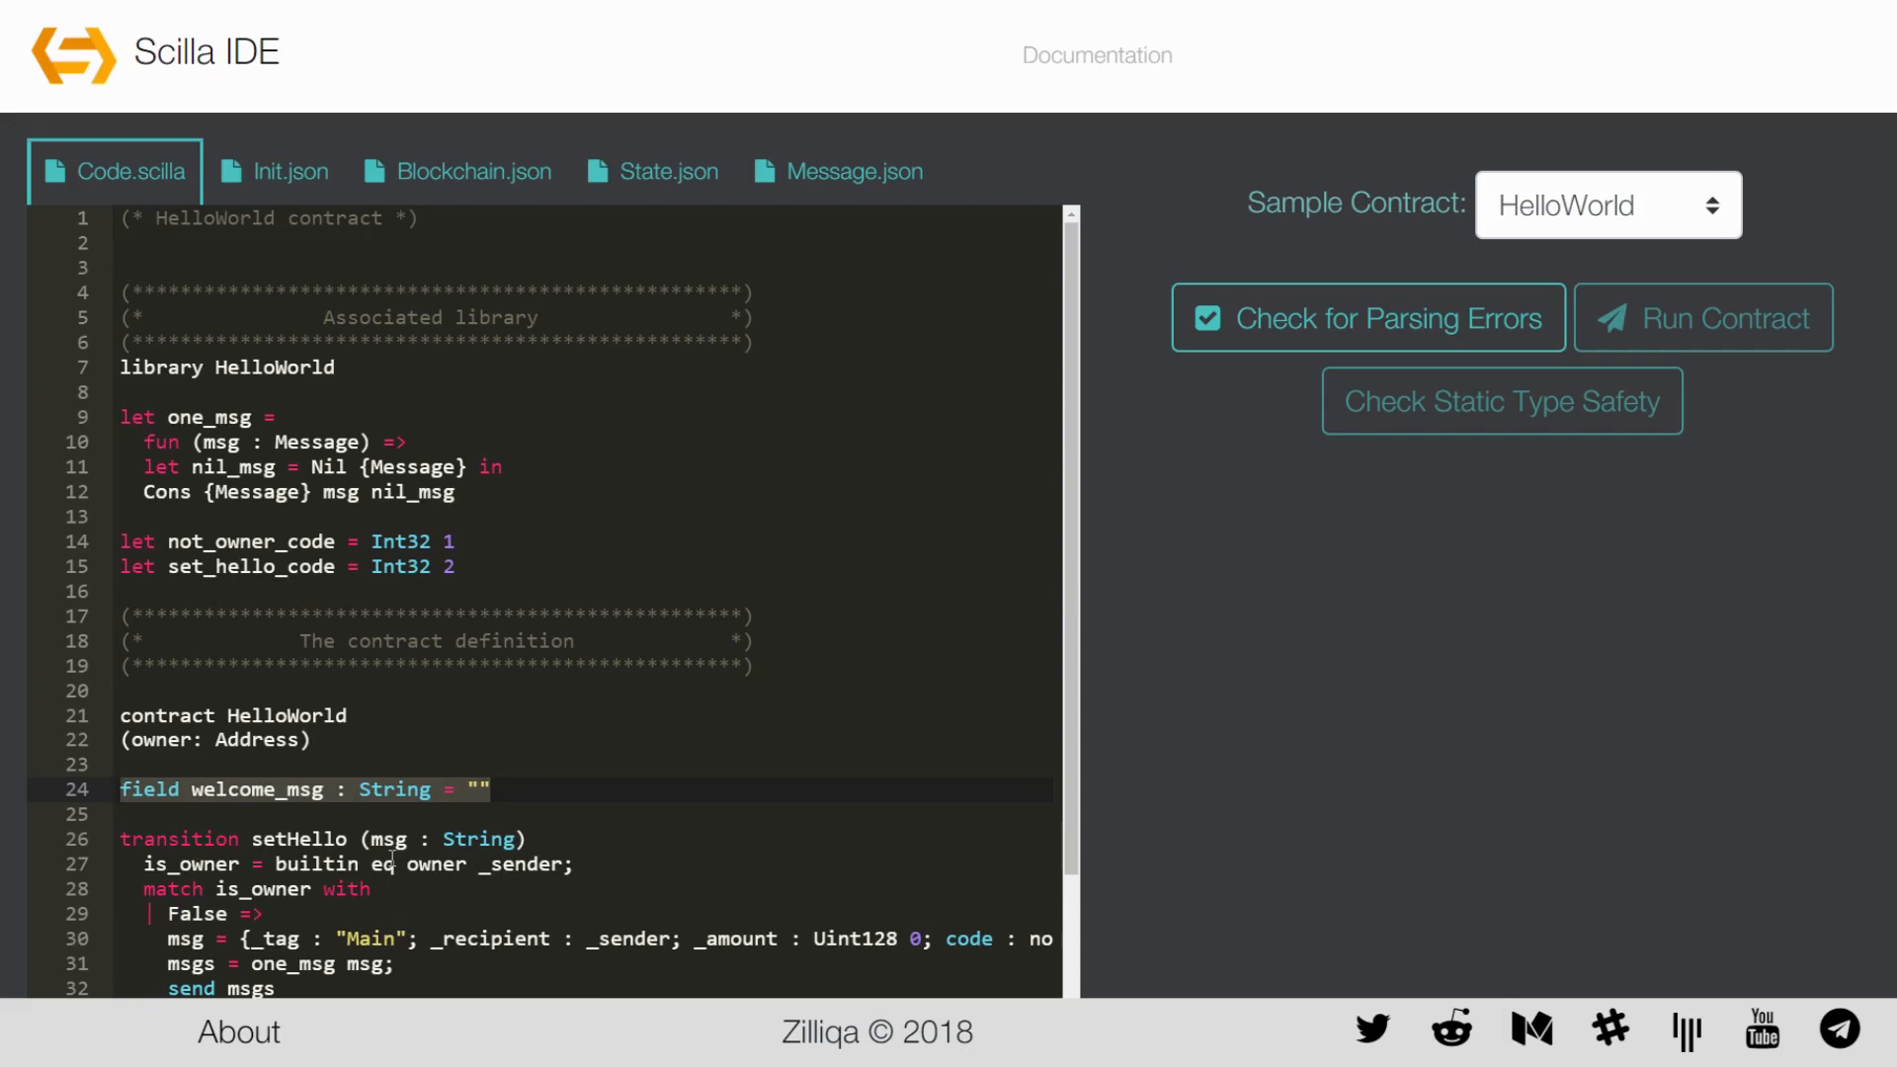
{"action": "scroll", "coordinate": [388, 860], "scroll_direction": "down", "scroll_amount": 5}
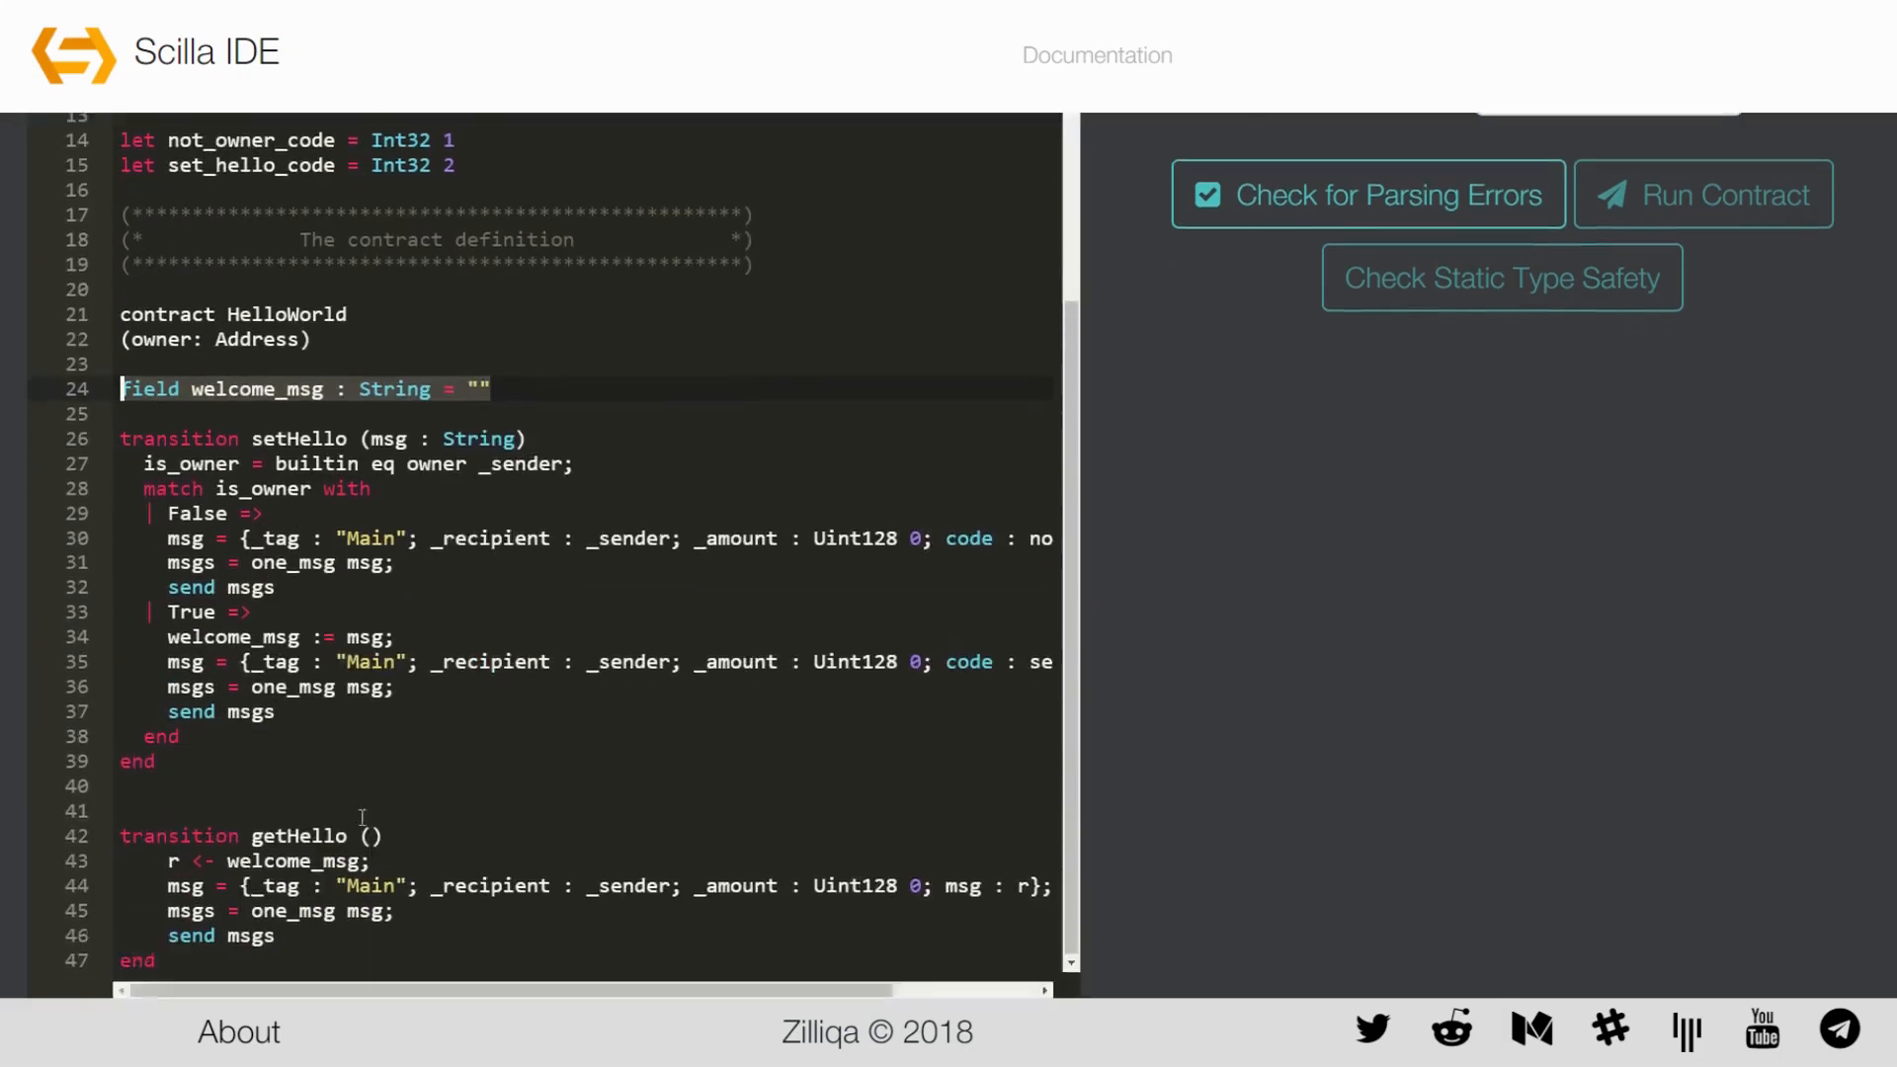
{"action": "scroll", "coordinate": [390, 859], "scroll_direction": "down", "scroll_amount": 1}
Highlight the setHello and getHello transitions in the HelloWorld contract
{"action": "left_click_drag", "start_coordinate": [122, 420], "coordinate": [332, 971]}
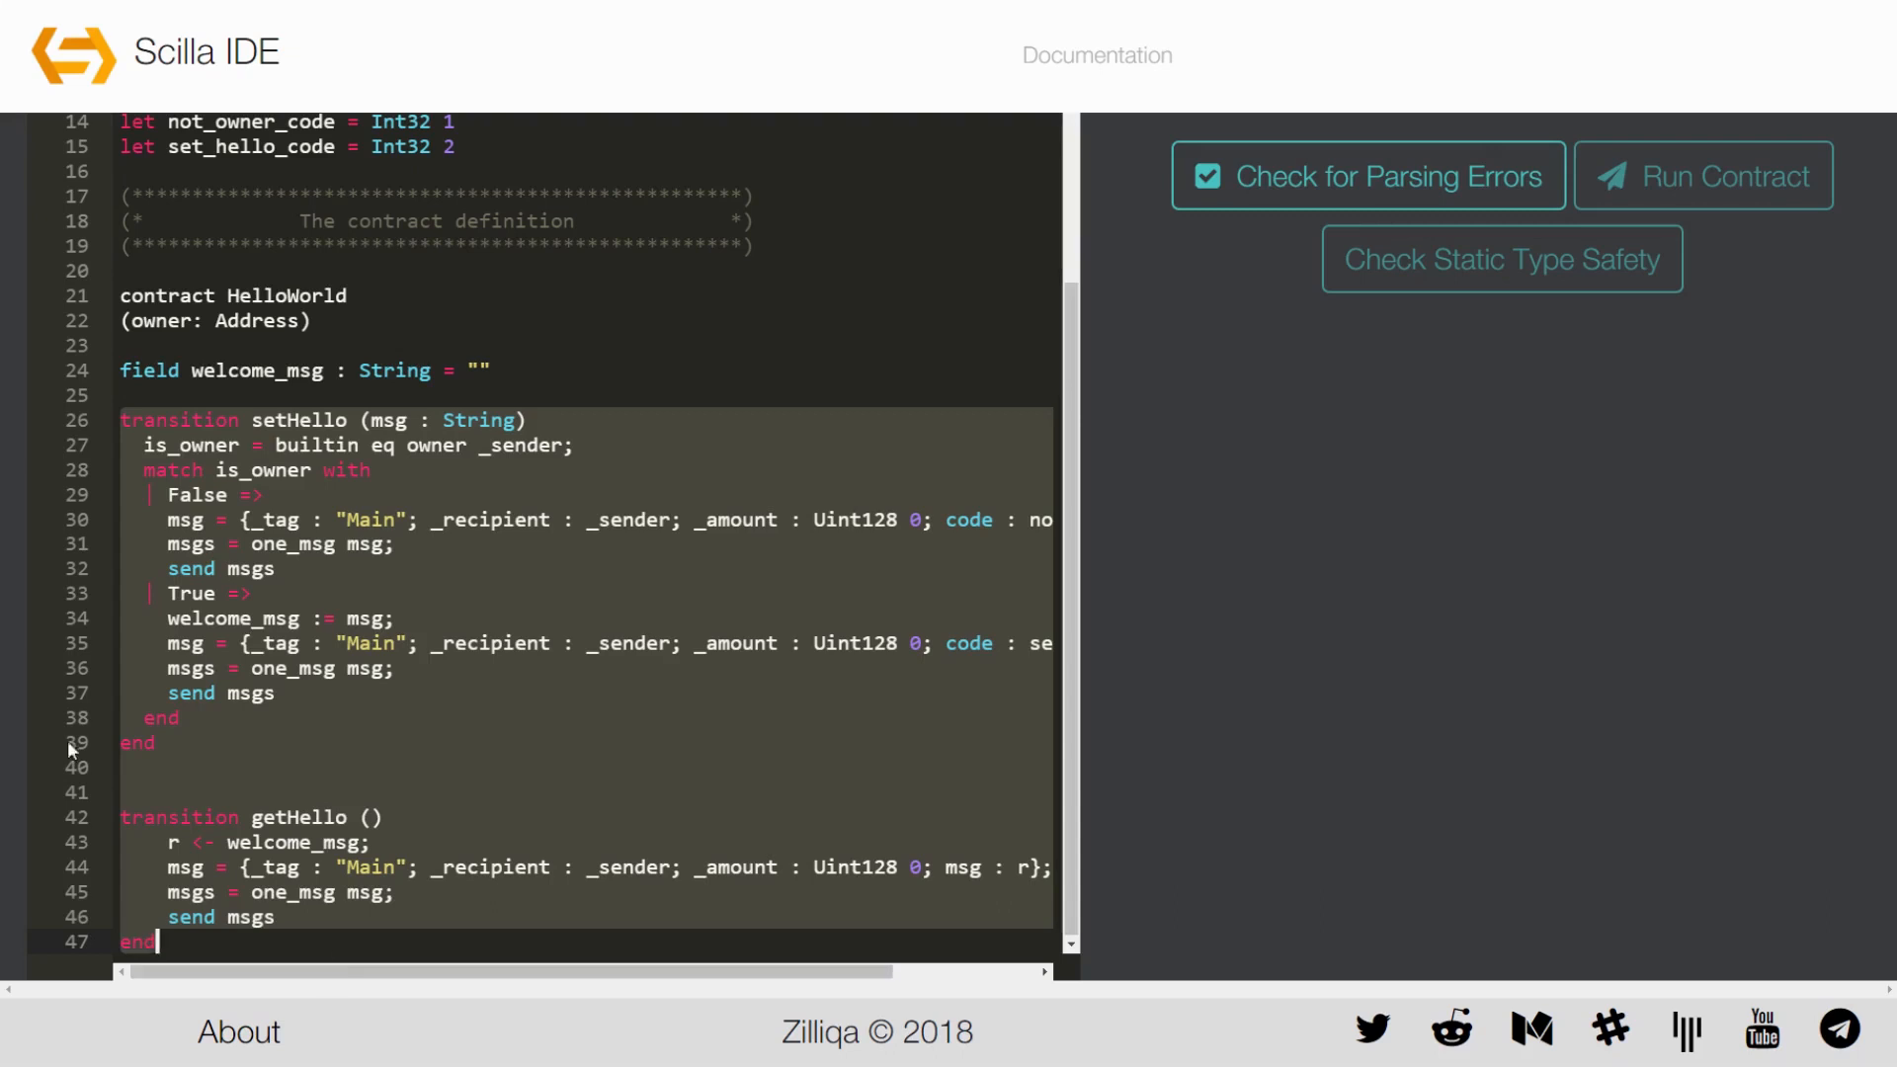
{"action": "left_click", "coordinate": [163, 694]}
{"action": "left_click_drag", "start_coordinate": [177, 746], "coordinate": [121, 420]}
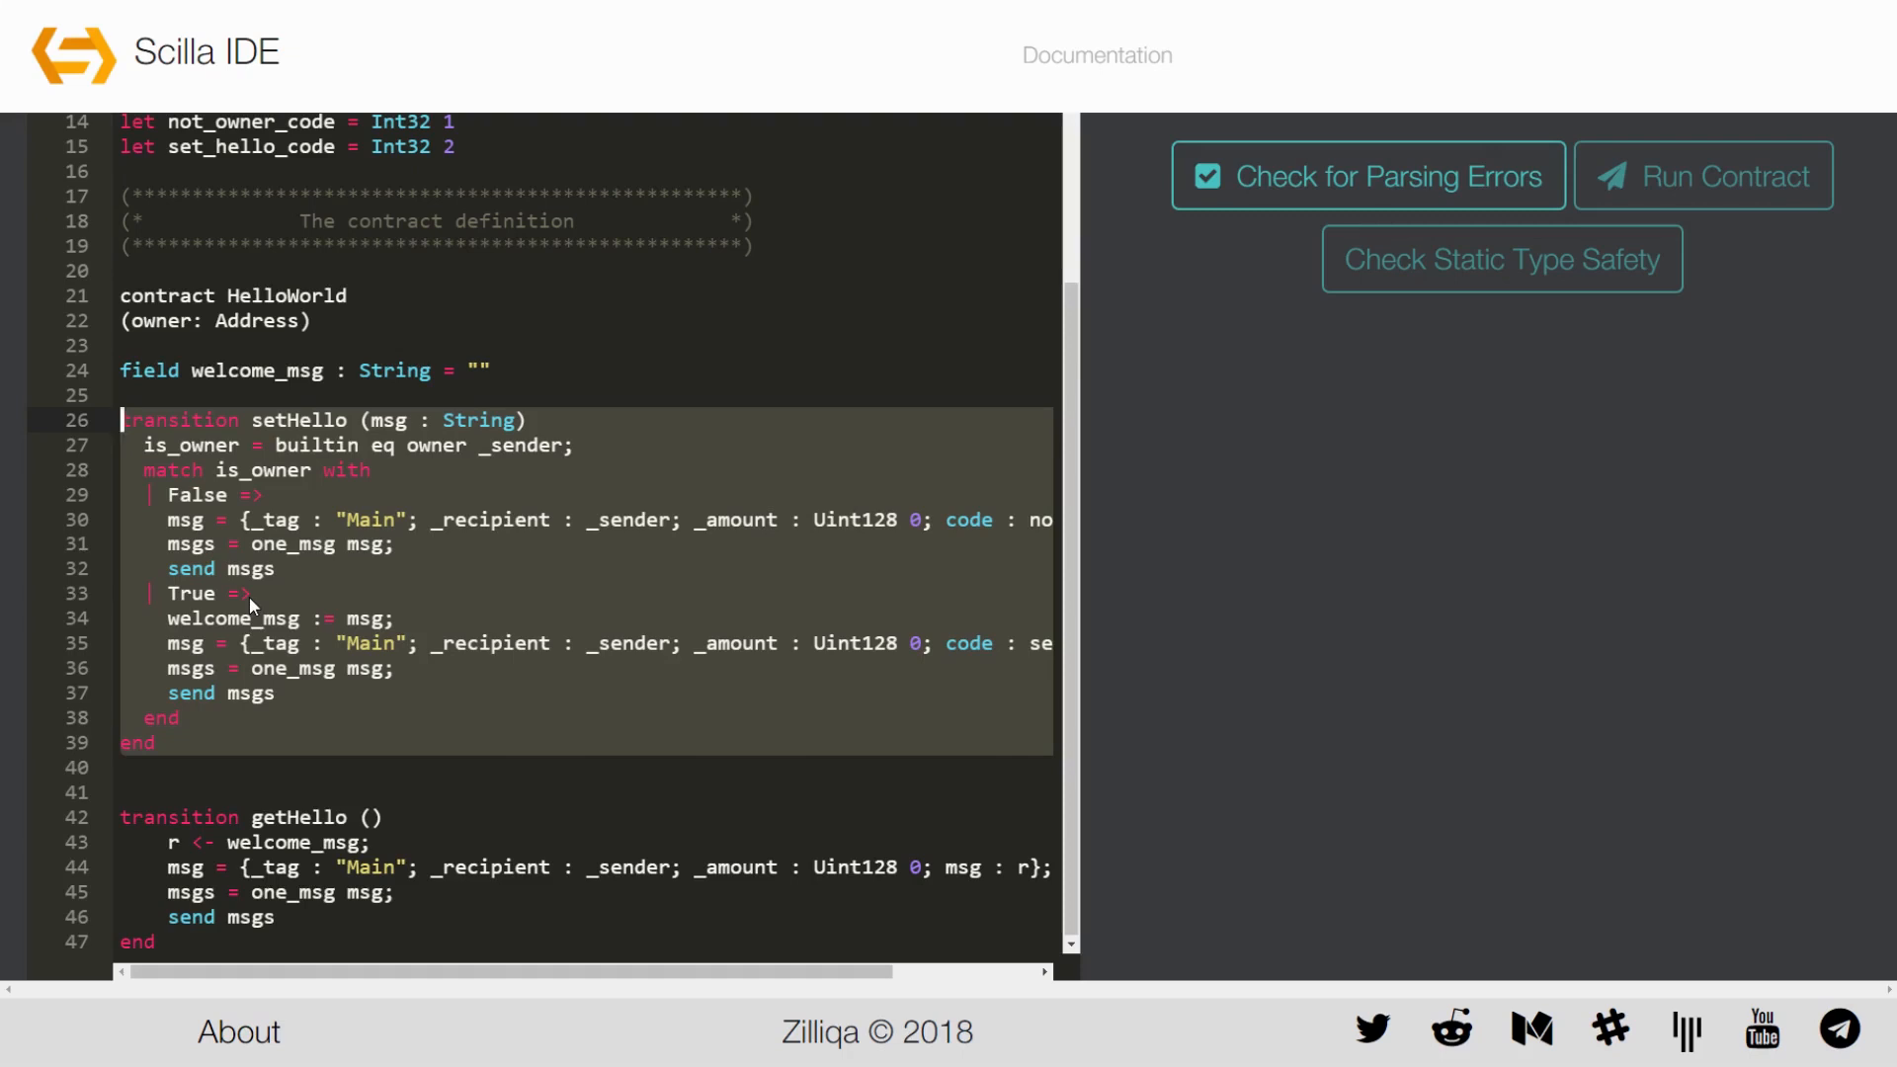
{"action": "left_click_drag", "start_coordinate": [157, 943], "coordinate": [101, 820]}
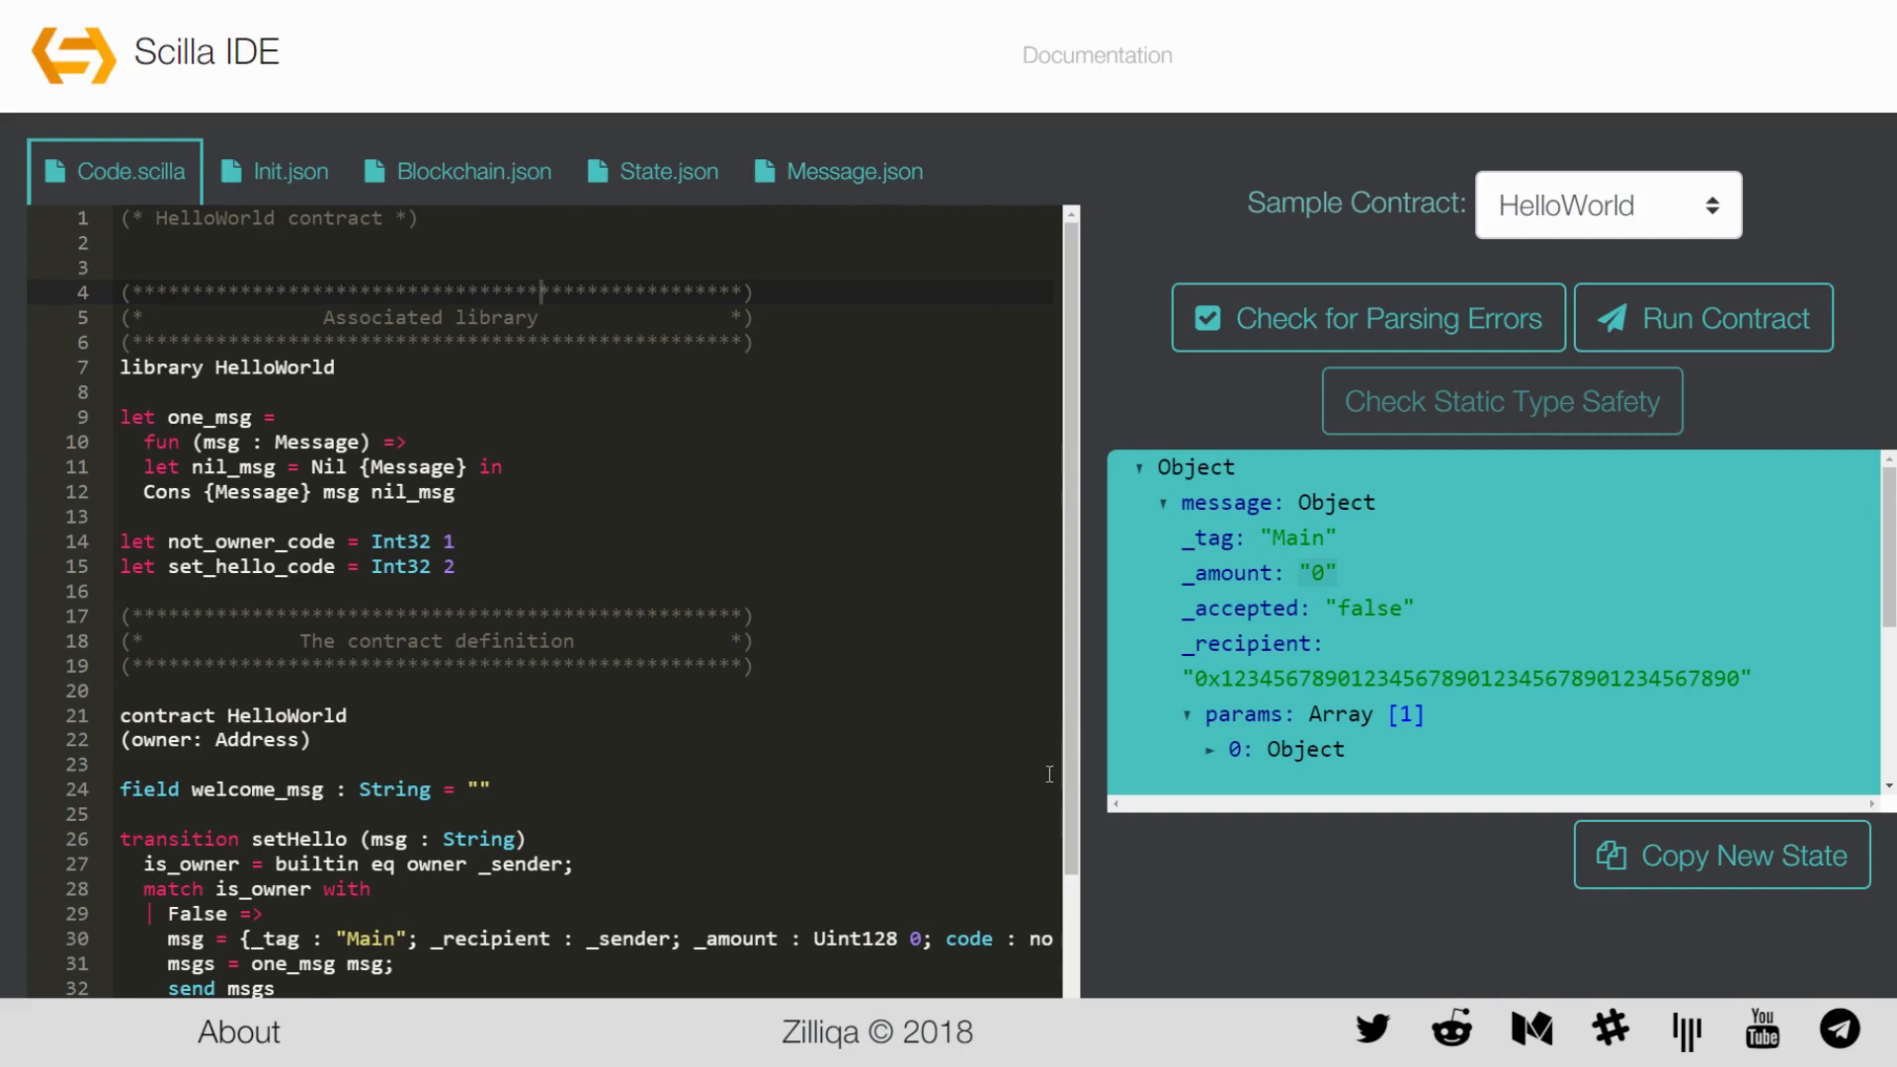
Review the owner entry in Init.json, marking its name, Address type and address value
{"action": "left_click", "coordinate": [289, 170]}
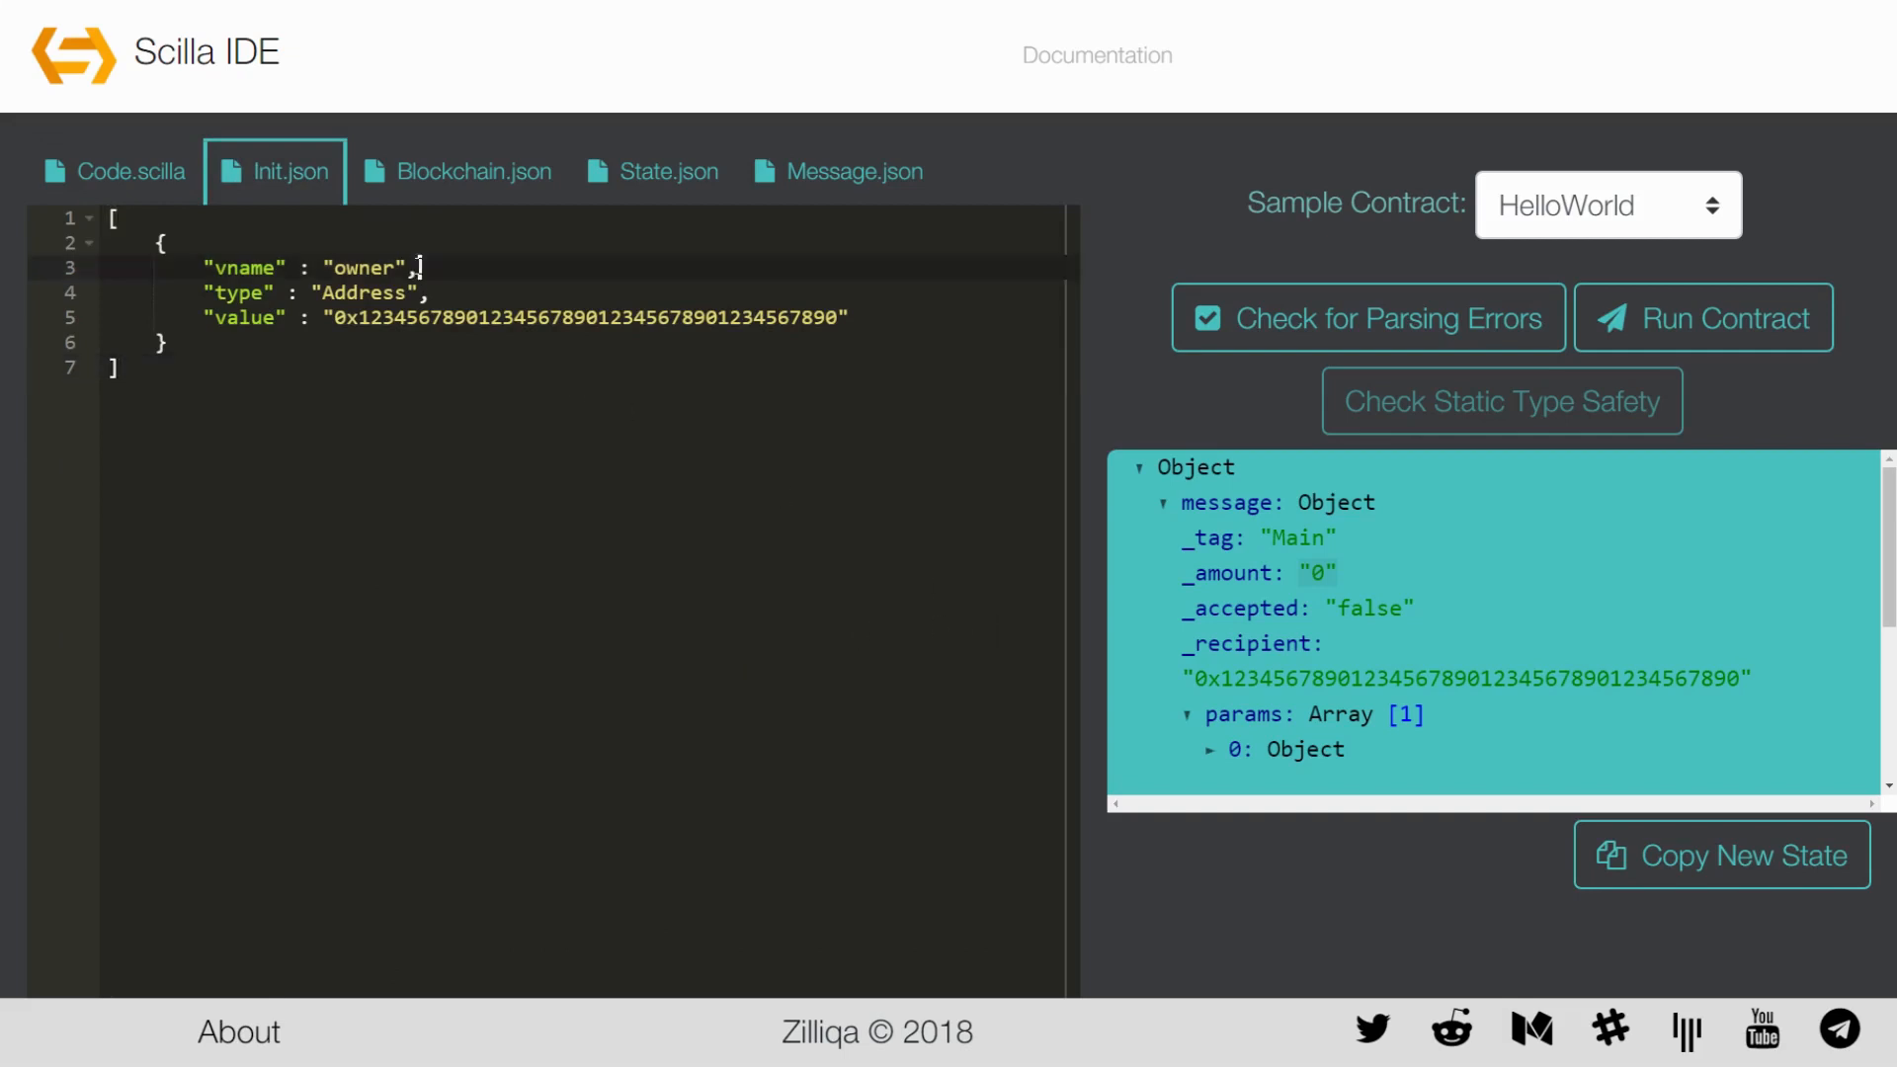
{"action": "left_click_drag", "start_coordinate": [418, 268], "coordinate": [203, 268]}
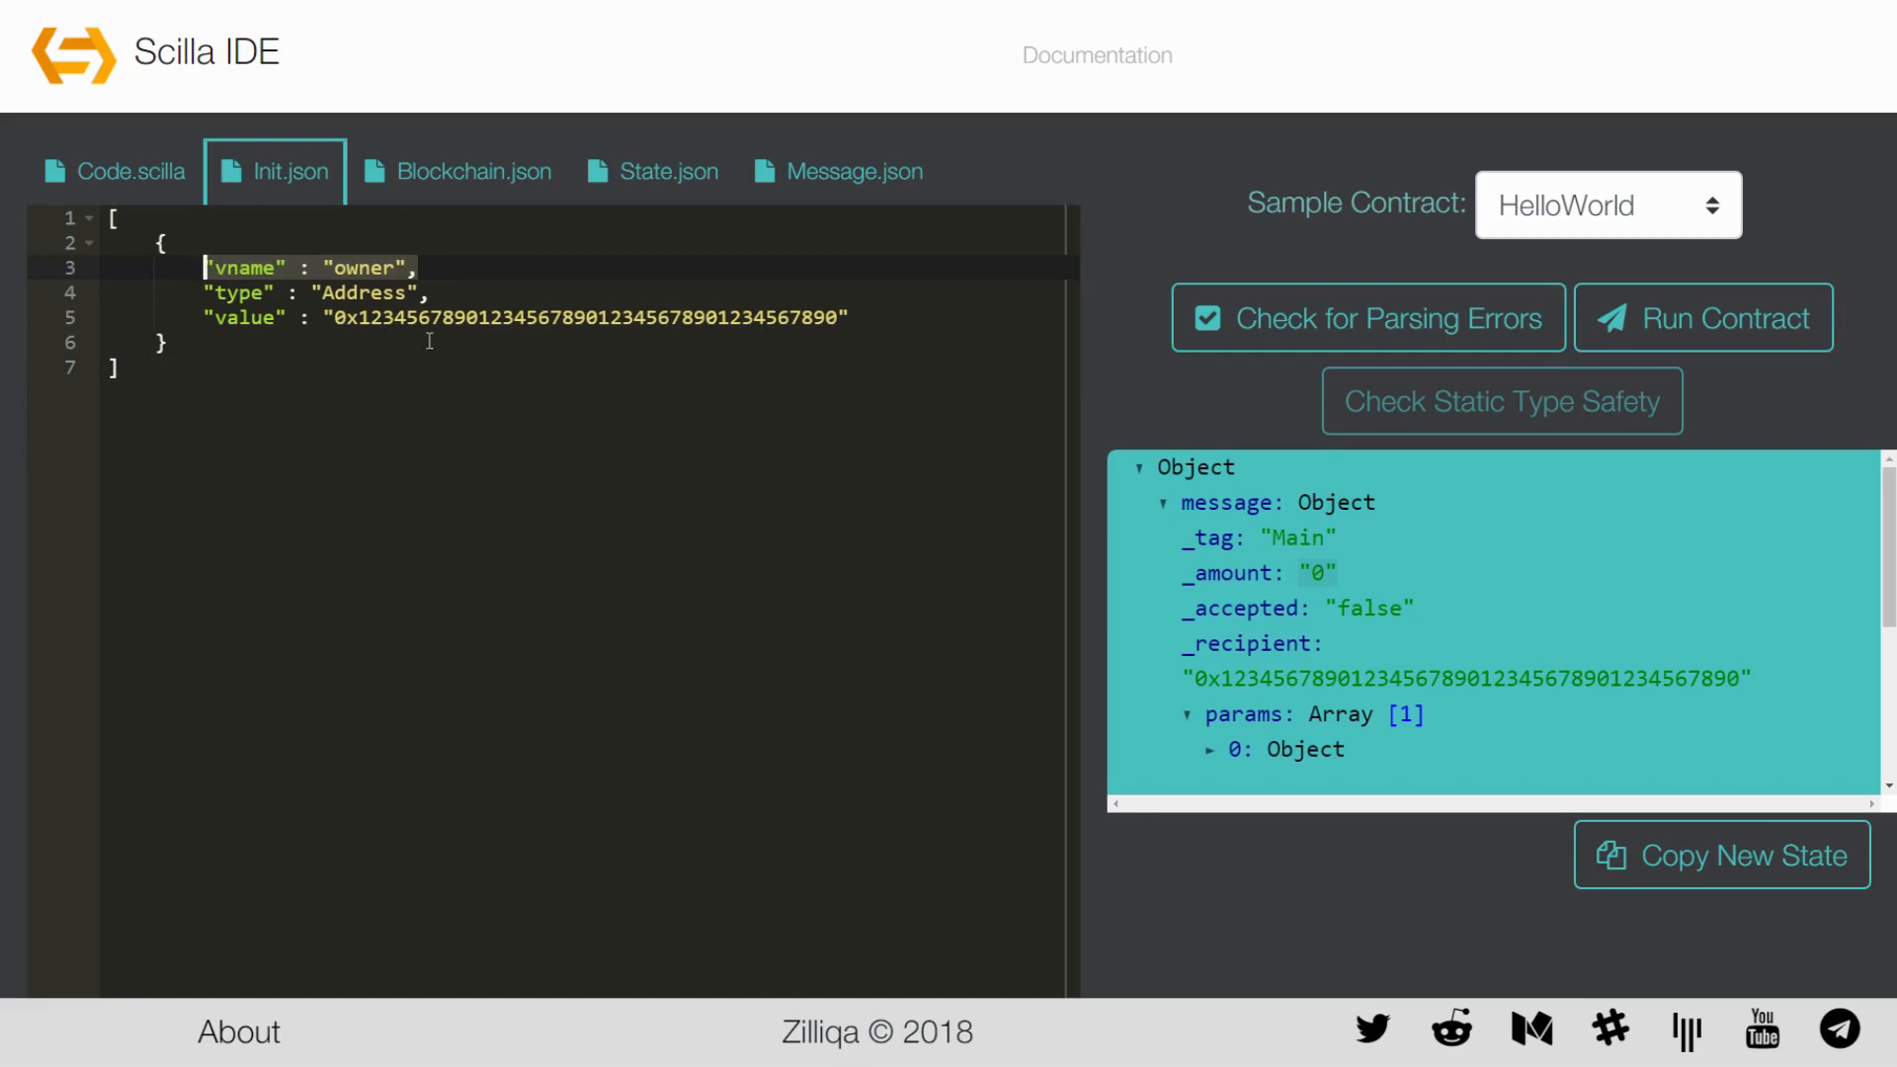
{"action": "mouse_move", "coordinate": [429, 293]}
{"action": "left_mouse_down"}
{"action": "mouse_move", "coordinate": [216, 292]}
{"action": "mouse_move", "coordinate": [172, 343]}
{"action": "left_mouse_up"}
{"action": "left_click_drag", "start_coordinate": [838, 337], "coordinate": [851, 315]}
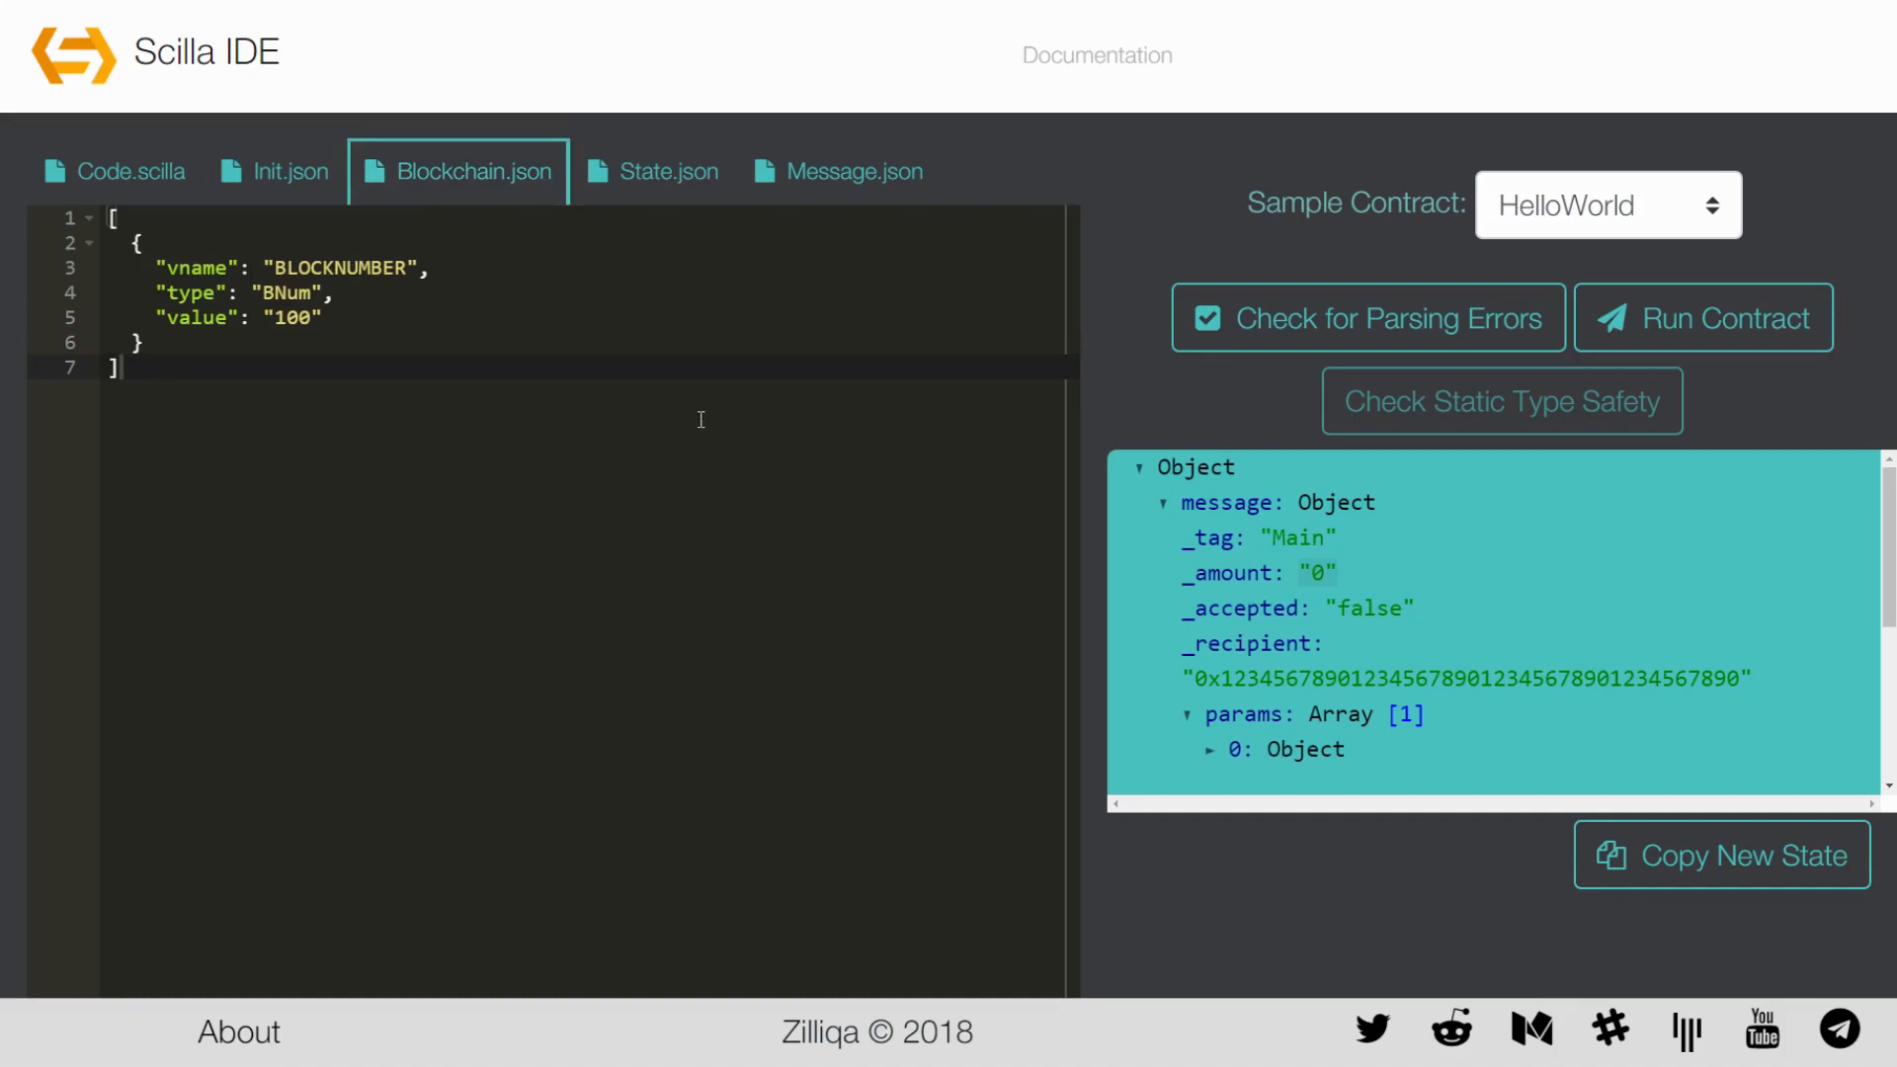
Mark the BLOCKNUMBER value 100, then view State.json with welcome_msg Hello World
{"action": "left_click_drag", "start_coordinate": [374, 322], "coordinate": [107, 317]}
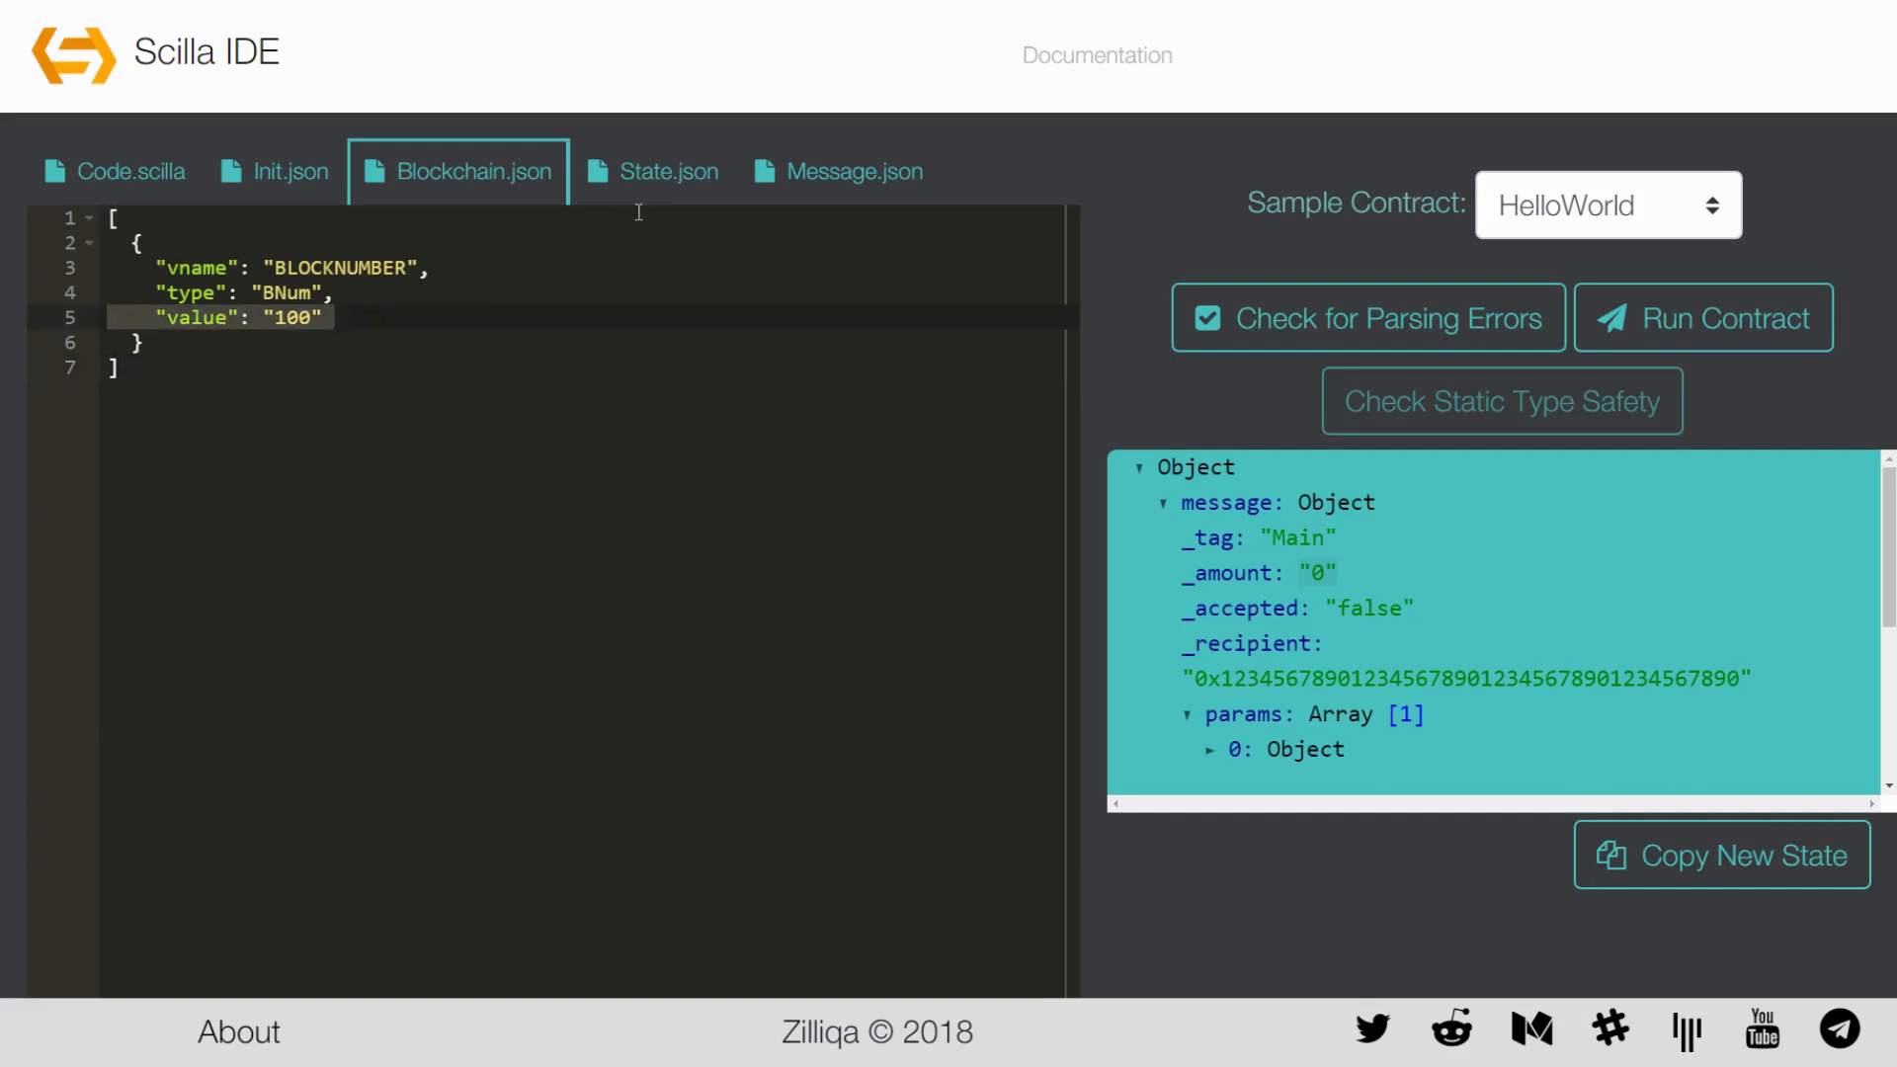
{"action": "left_click", "coordinate": [652, 173]}
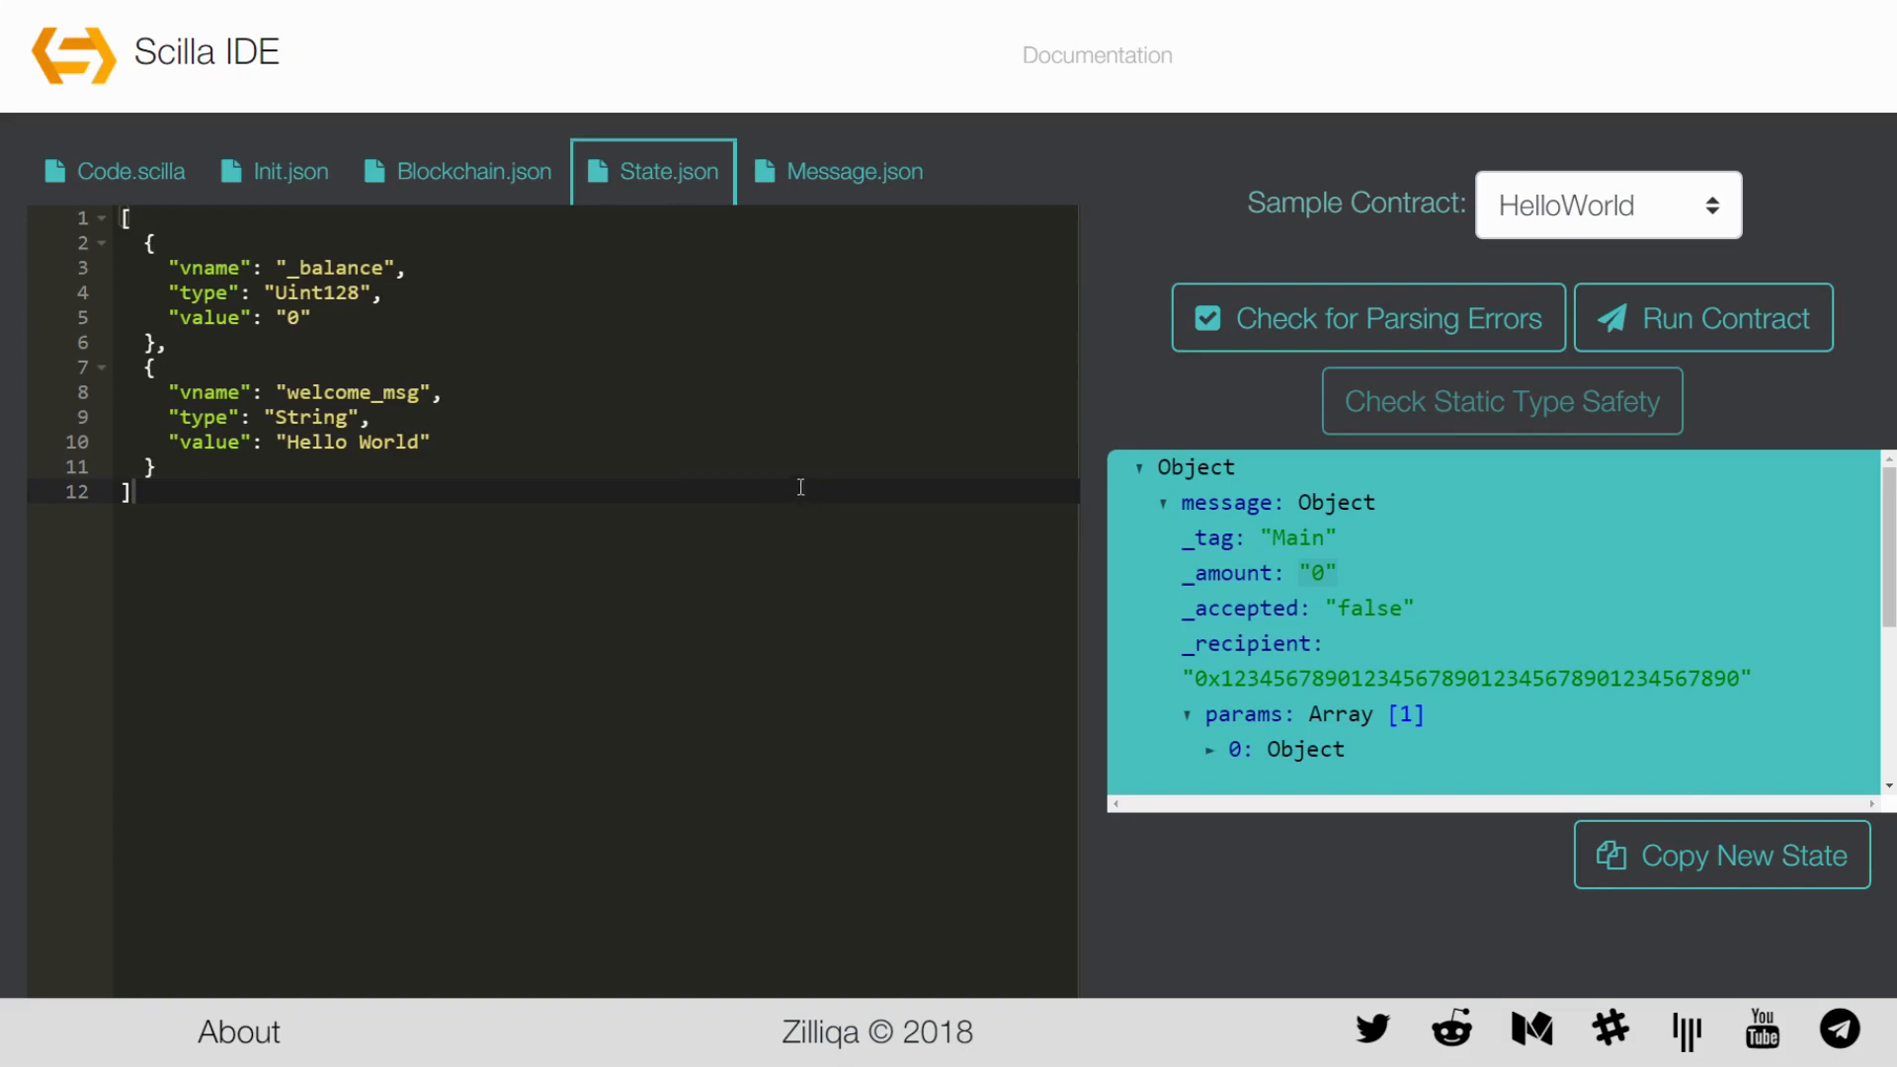
Mark the welcome_msg value Hello World, then view Message.json calling setHello with msg Zilliqa
{"action": "left_click_drag", "start_coordinate": [436, 442], "coordinate": [145, 441]}
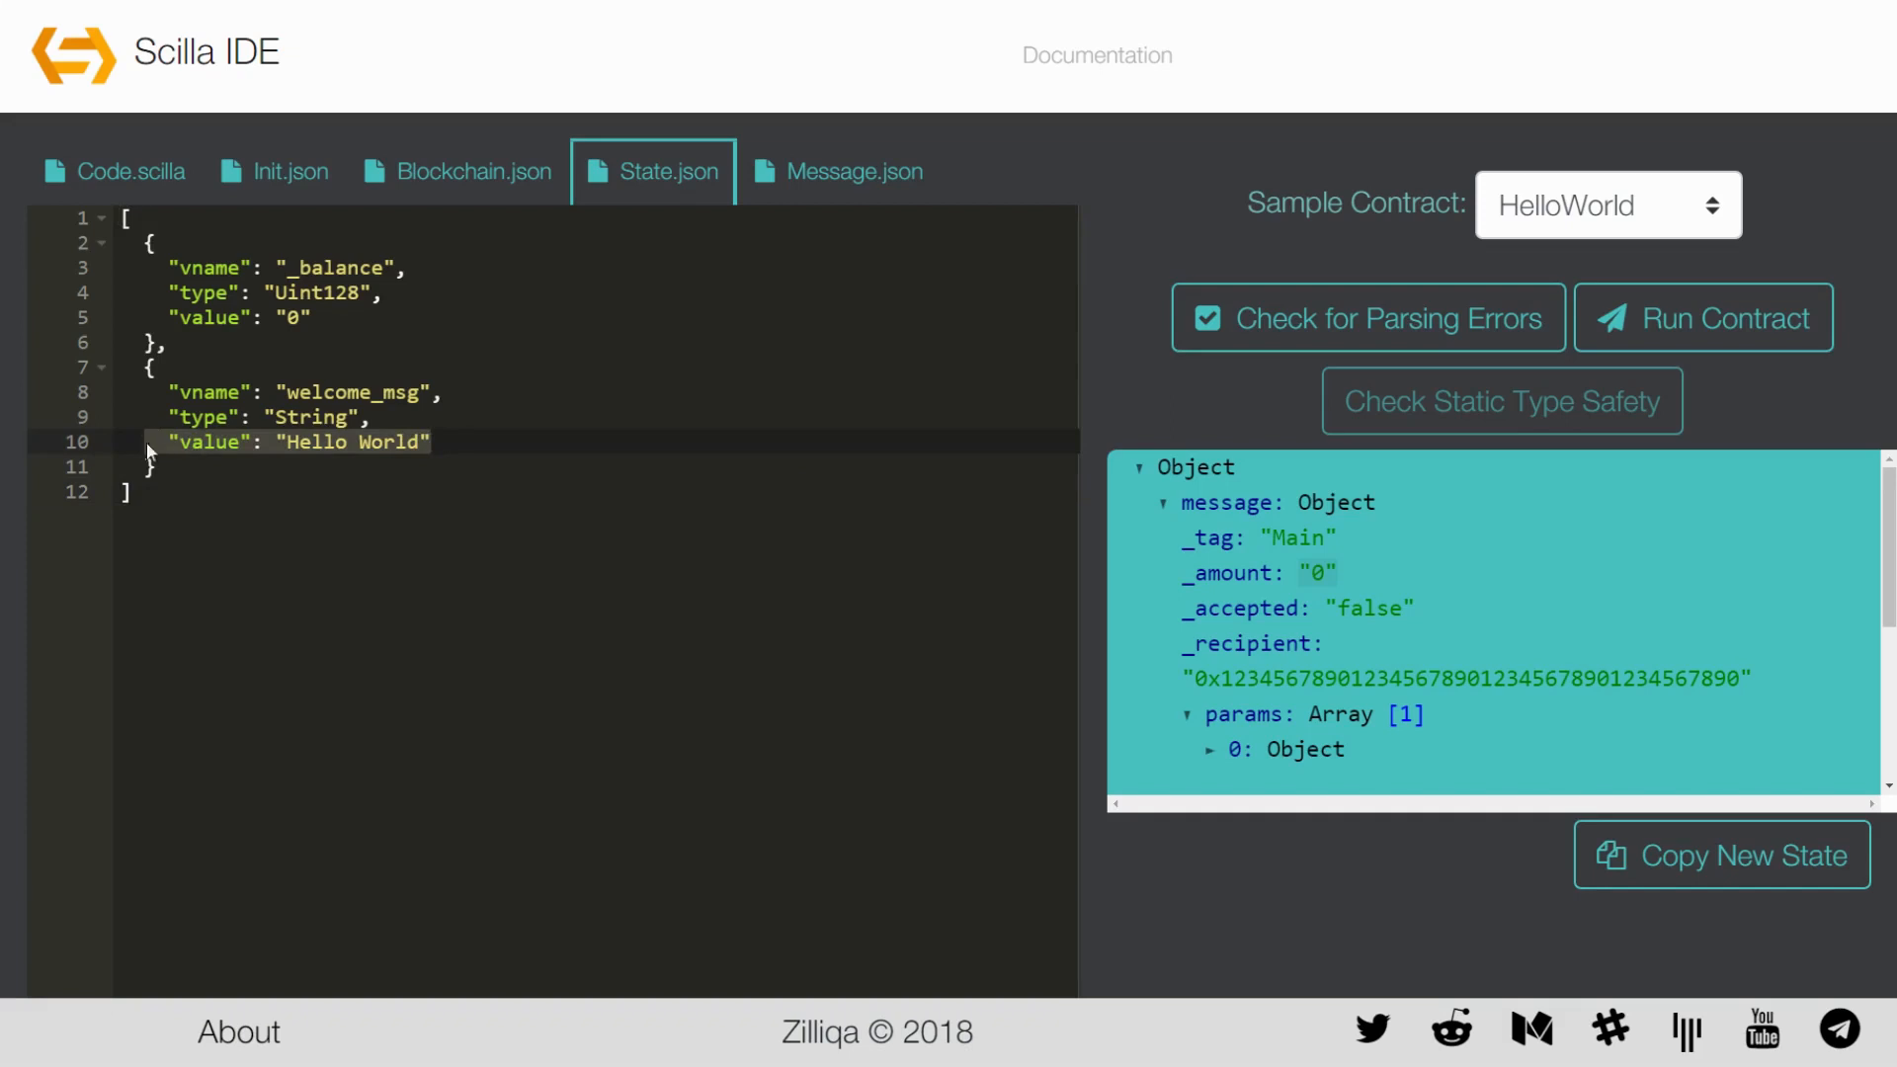
{"action": "left_click", "coordinate": [850, 178]}
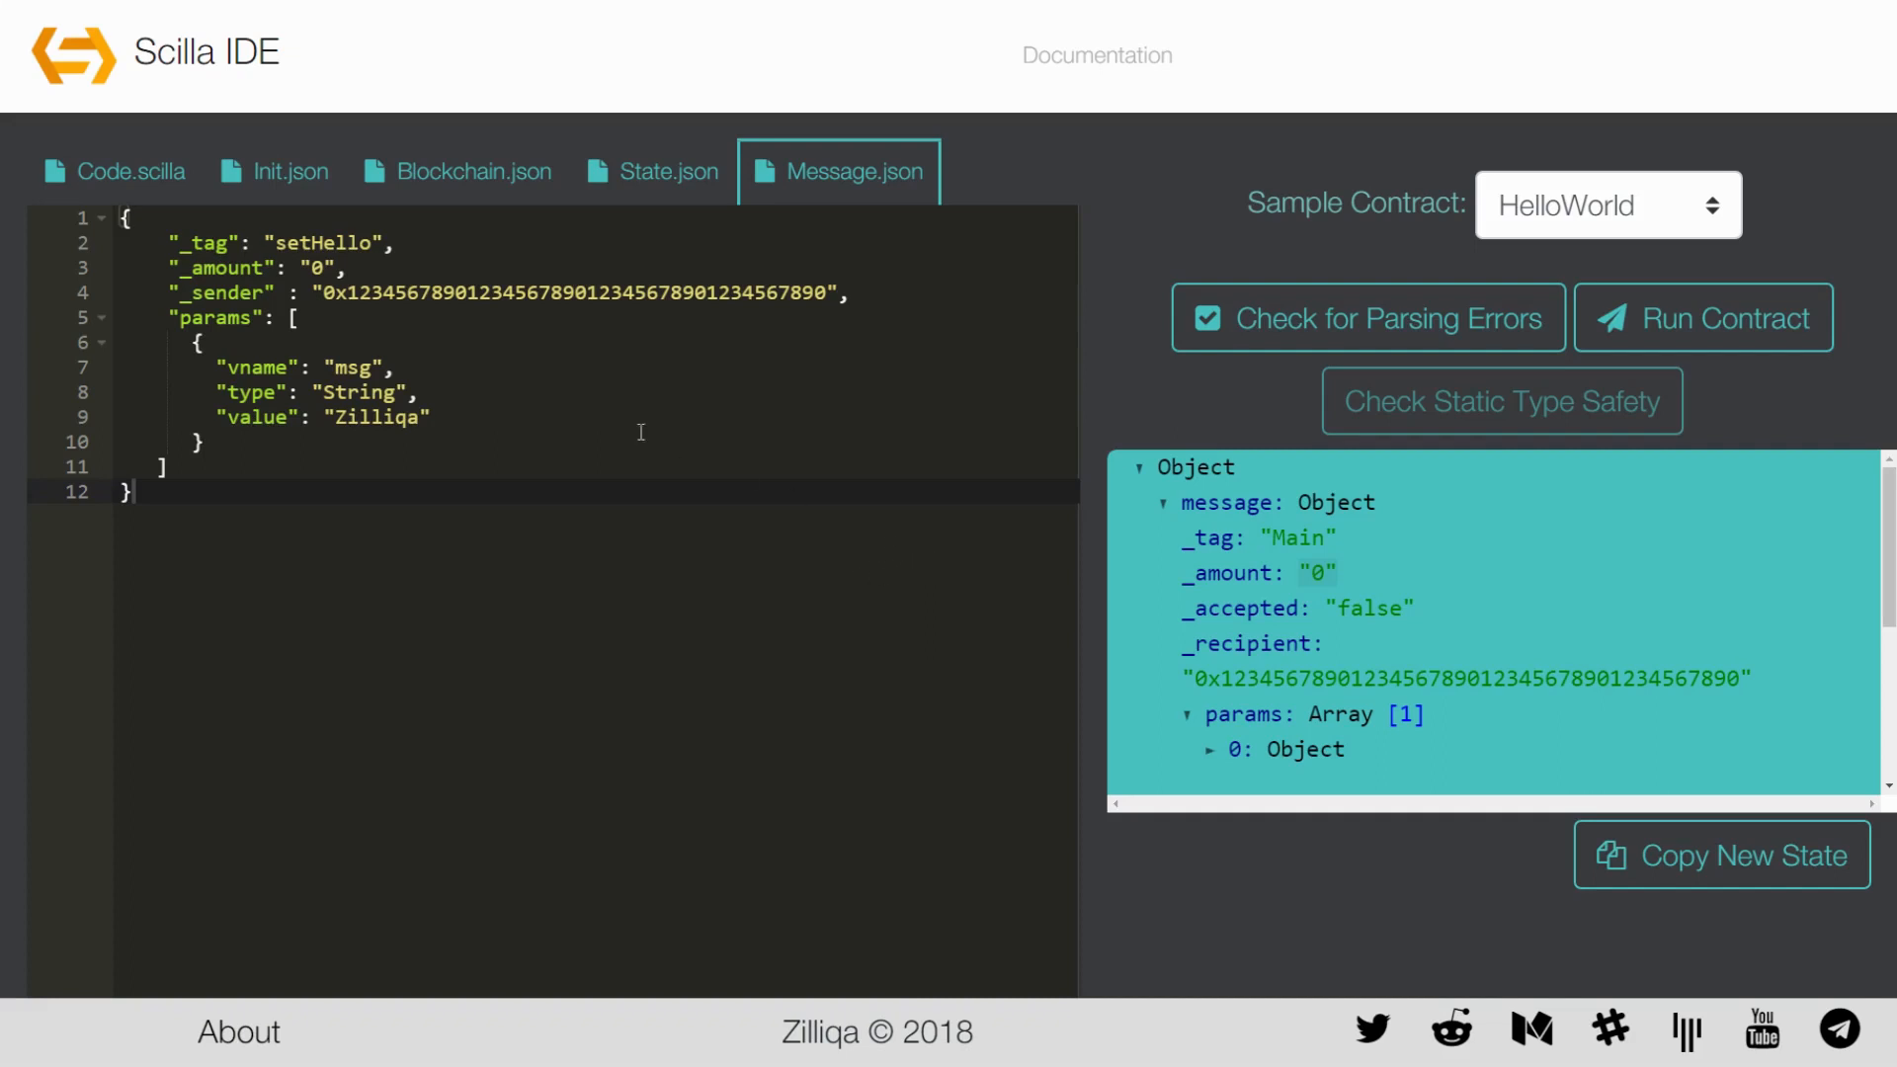
Mark the message's setHello tag, zero amount and sender address, glancing at State.json in between
{"action": "left_click_drag", "start_coordinate": [400, 242], "coordinate": [170, 241]}
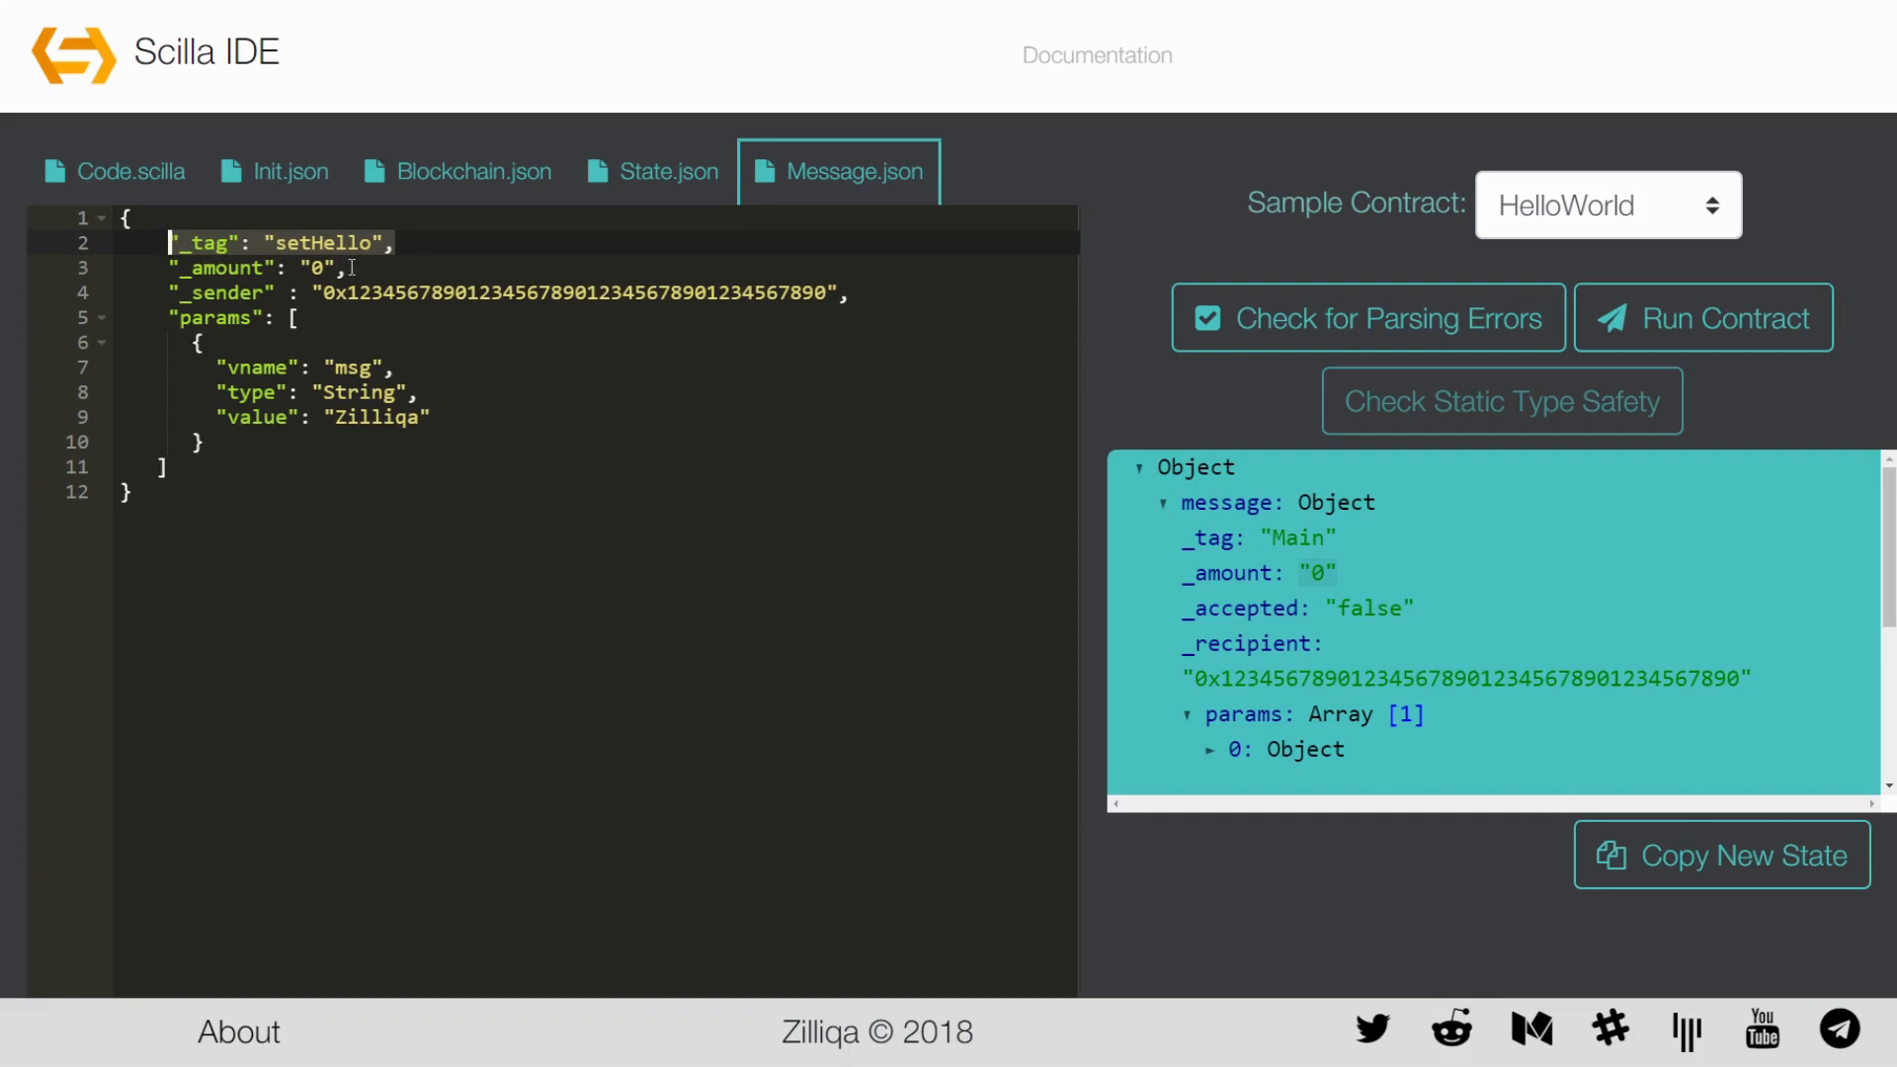
{"action": "left_click_drag", "start_coordinate": [351, 266], "coordinate": [179, 270]}
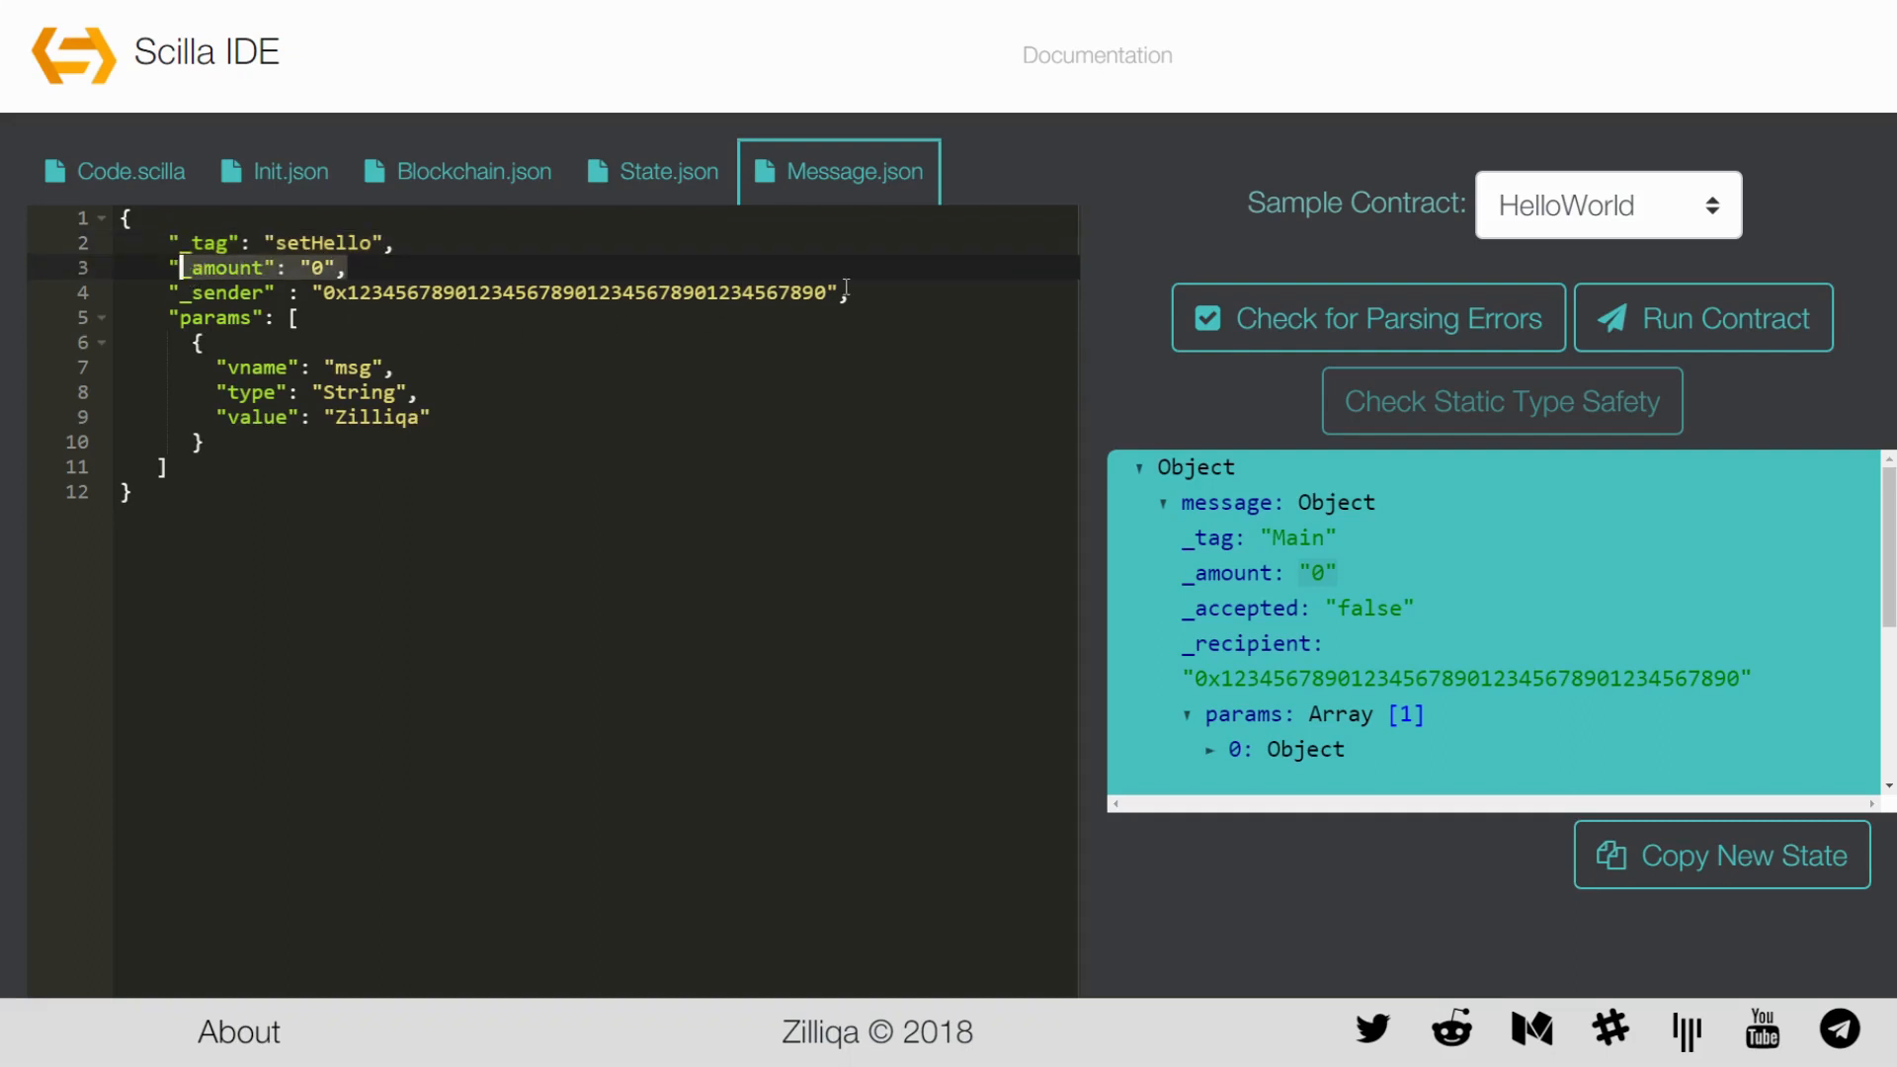
{"action": "left_click_drag", "start_coordinate": [847, 291], "coordinate": [171, 292]}
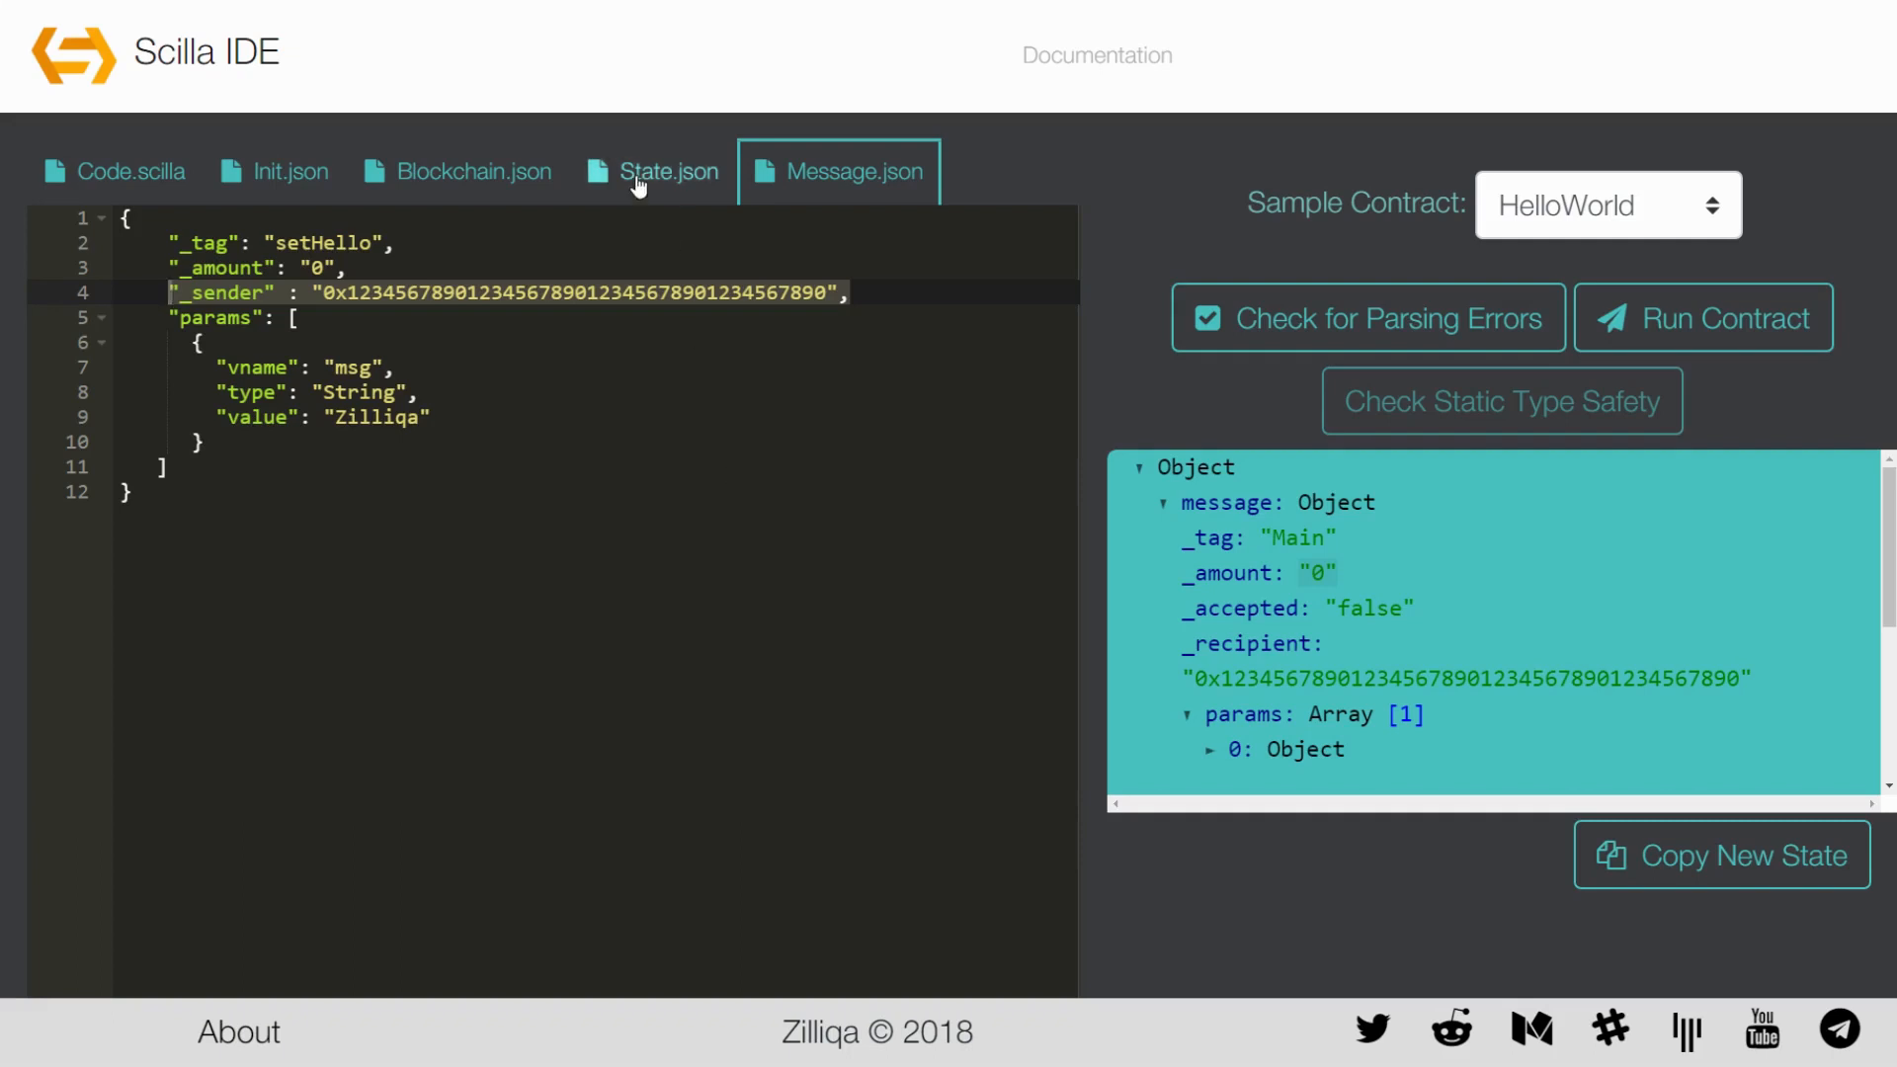
{"action": "left_click", "coordinate": [652, 170]}
{"action": "left_click", "coordinate": [808, 171]}
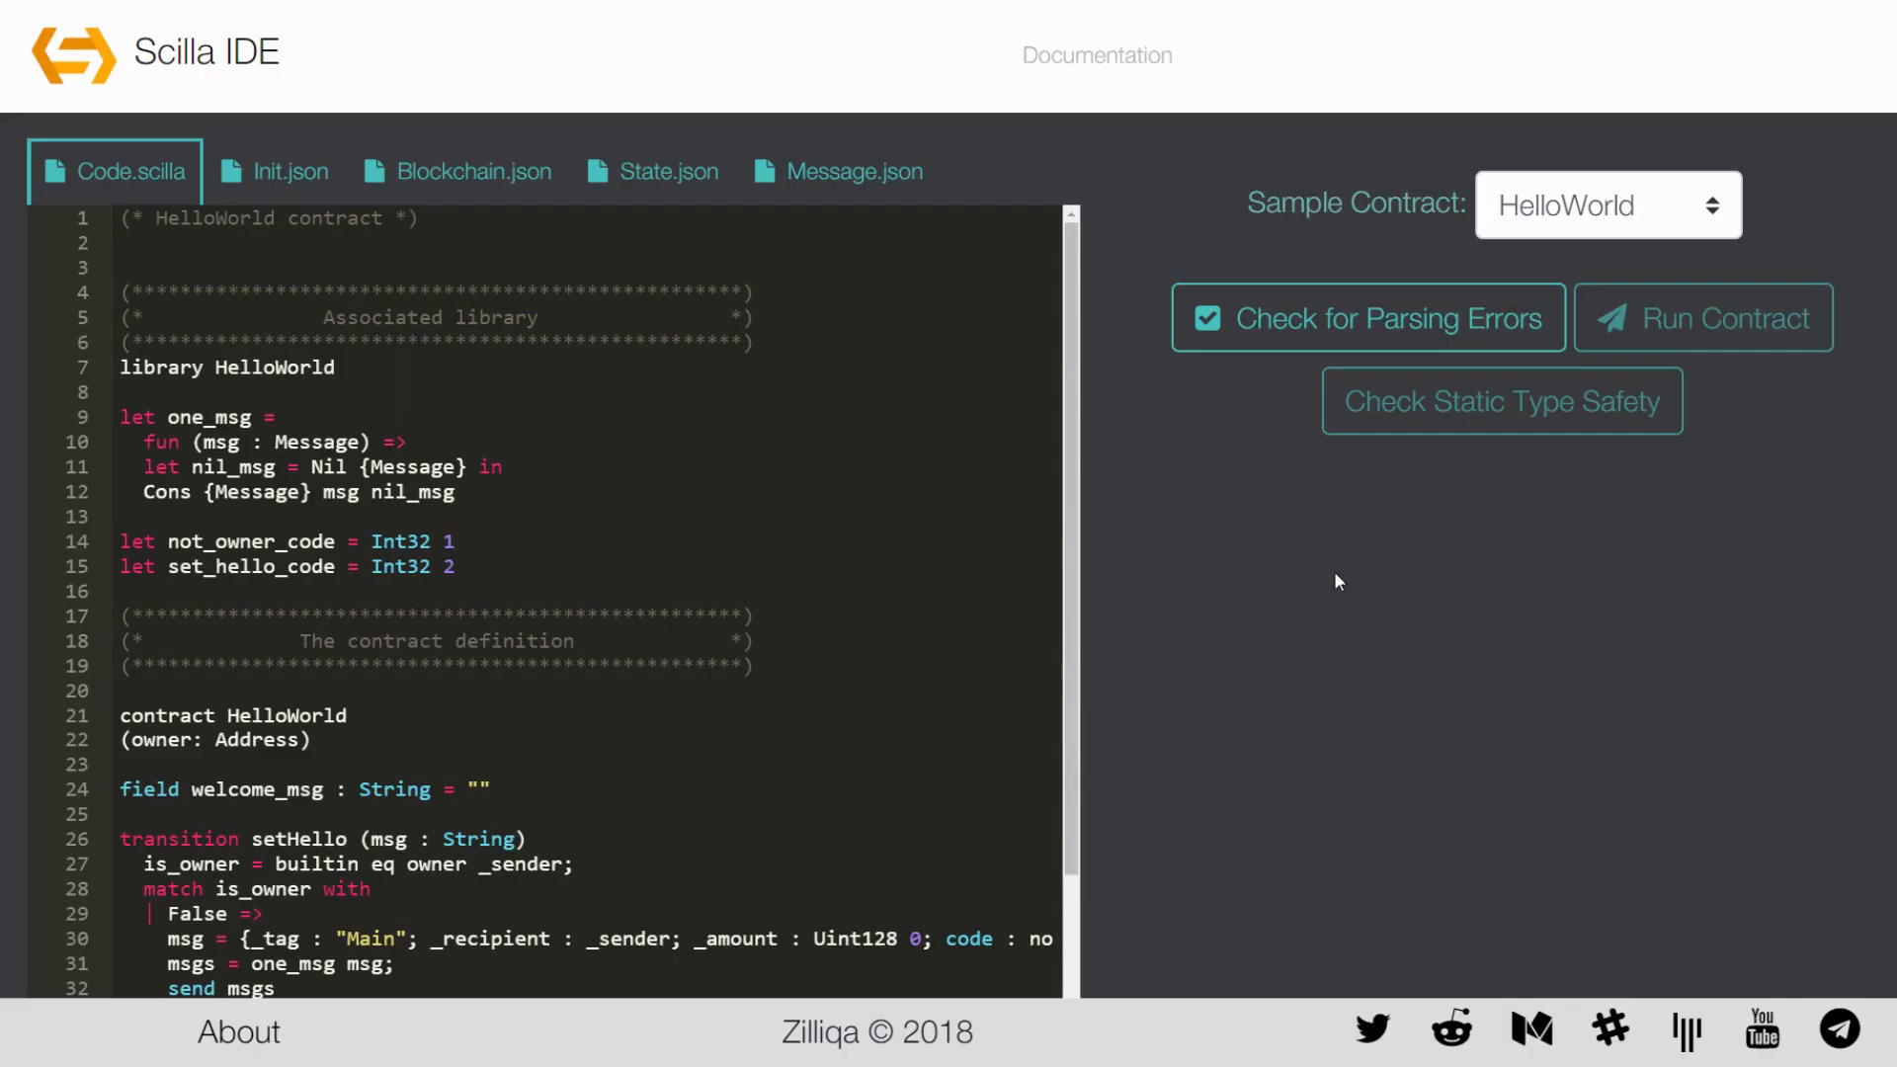
Check and run the contract, then cycle through the state, message, init and blockchain files back to the code
{"action": "left_click", "coordinate": [1262, 340]}
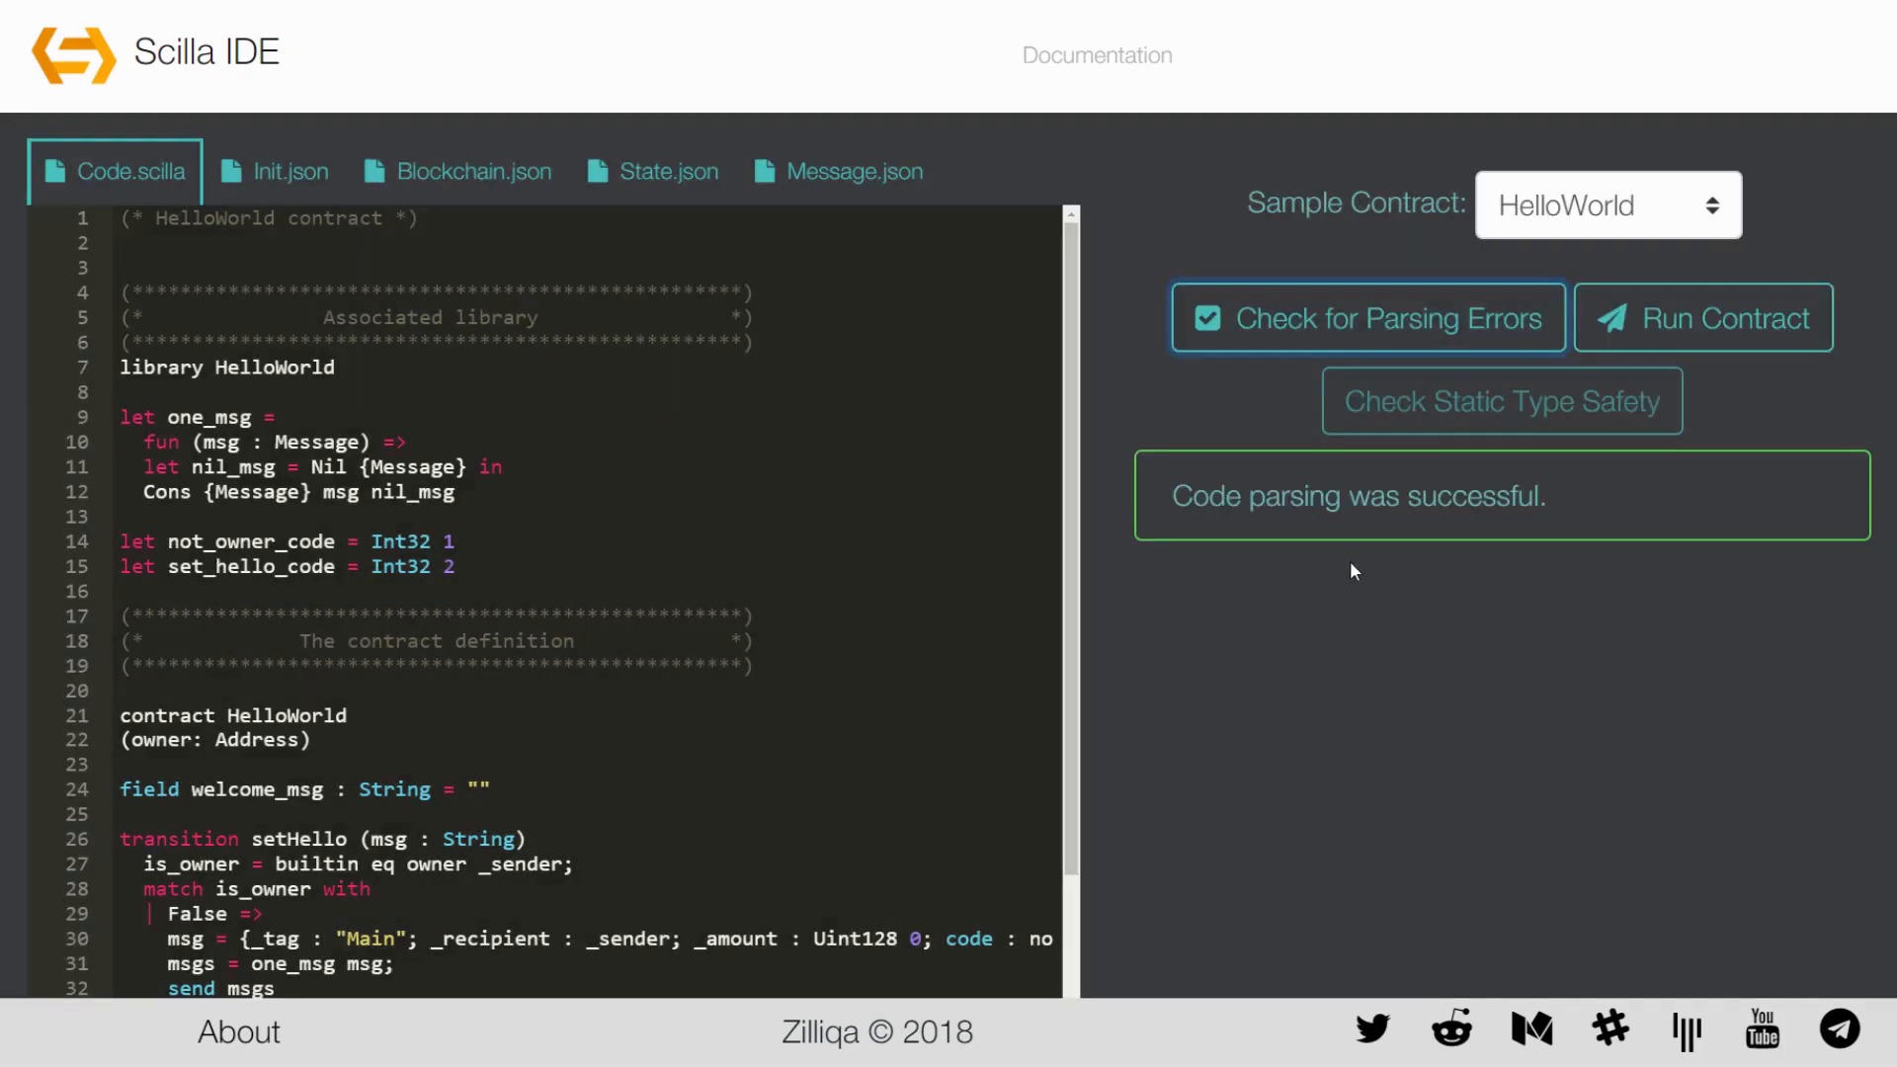
{"action": "left_click", "coordinate": [1734, 326]}
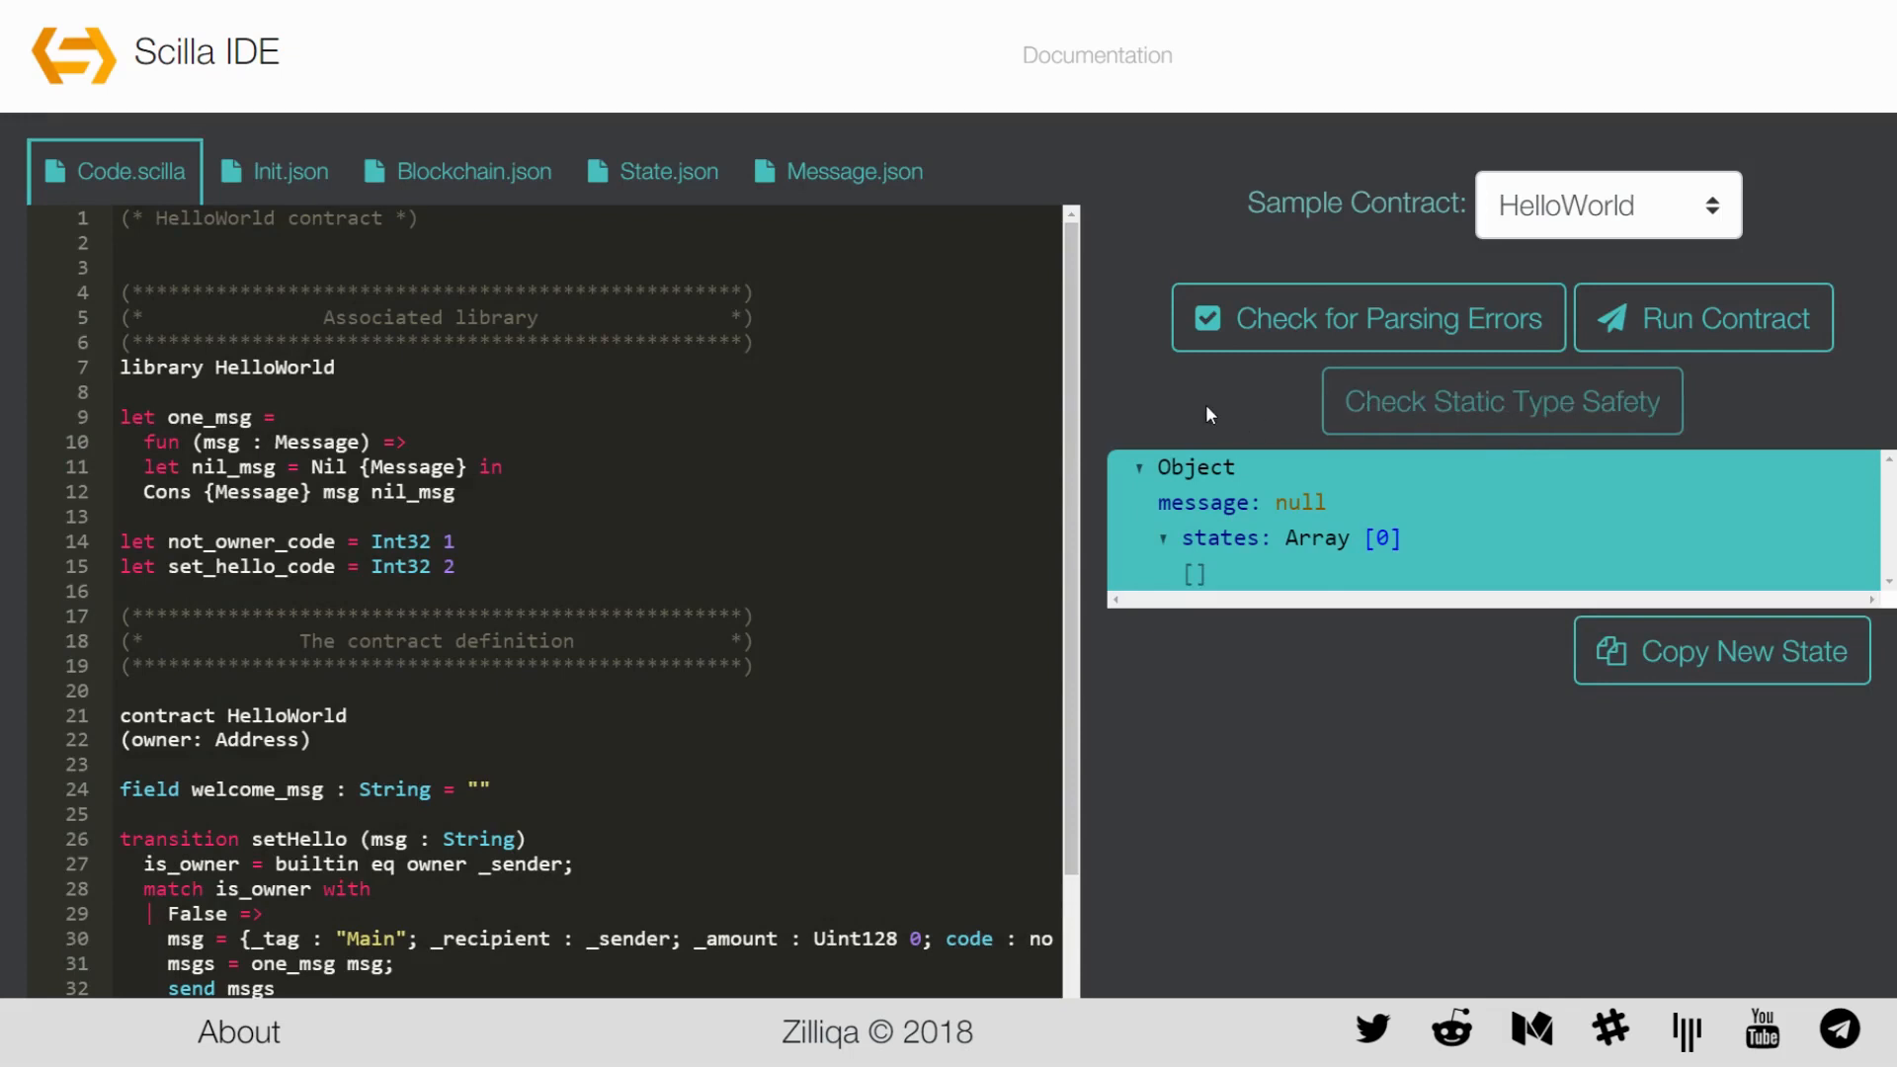
{"action": "left_click", "coordinate": [664, 172]}
{"action": "left_click", "coordinate": [846, 173]}
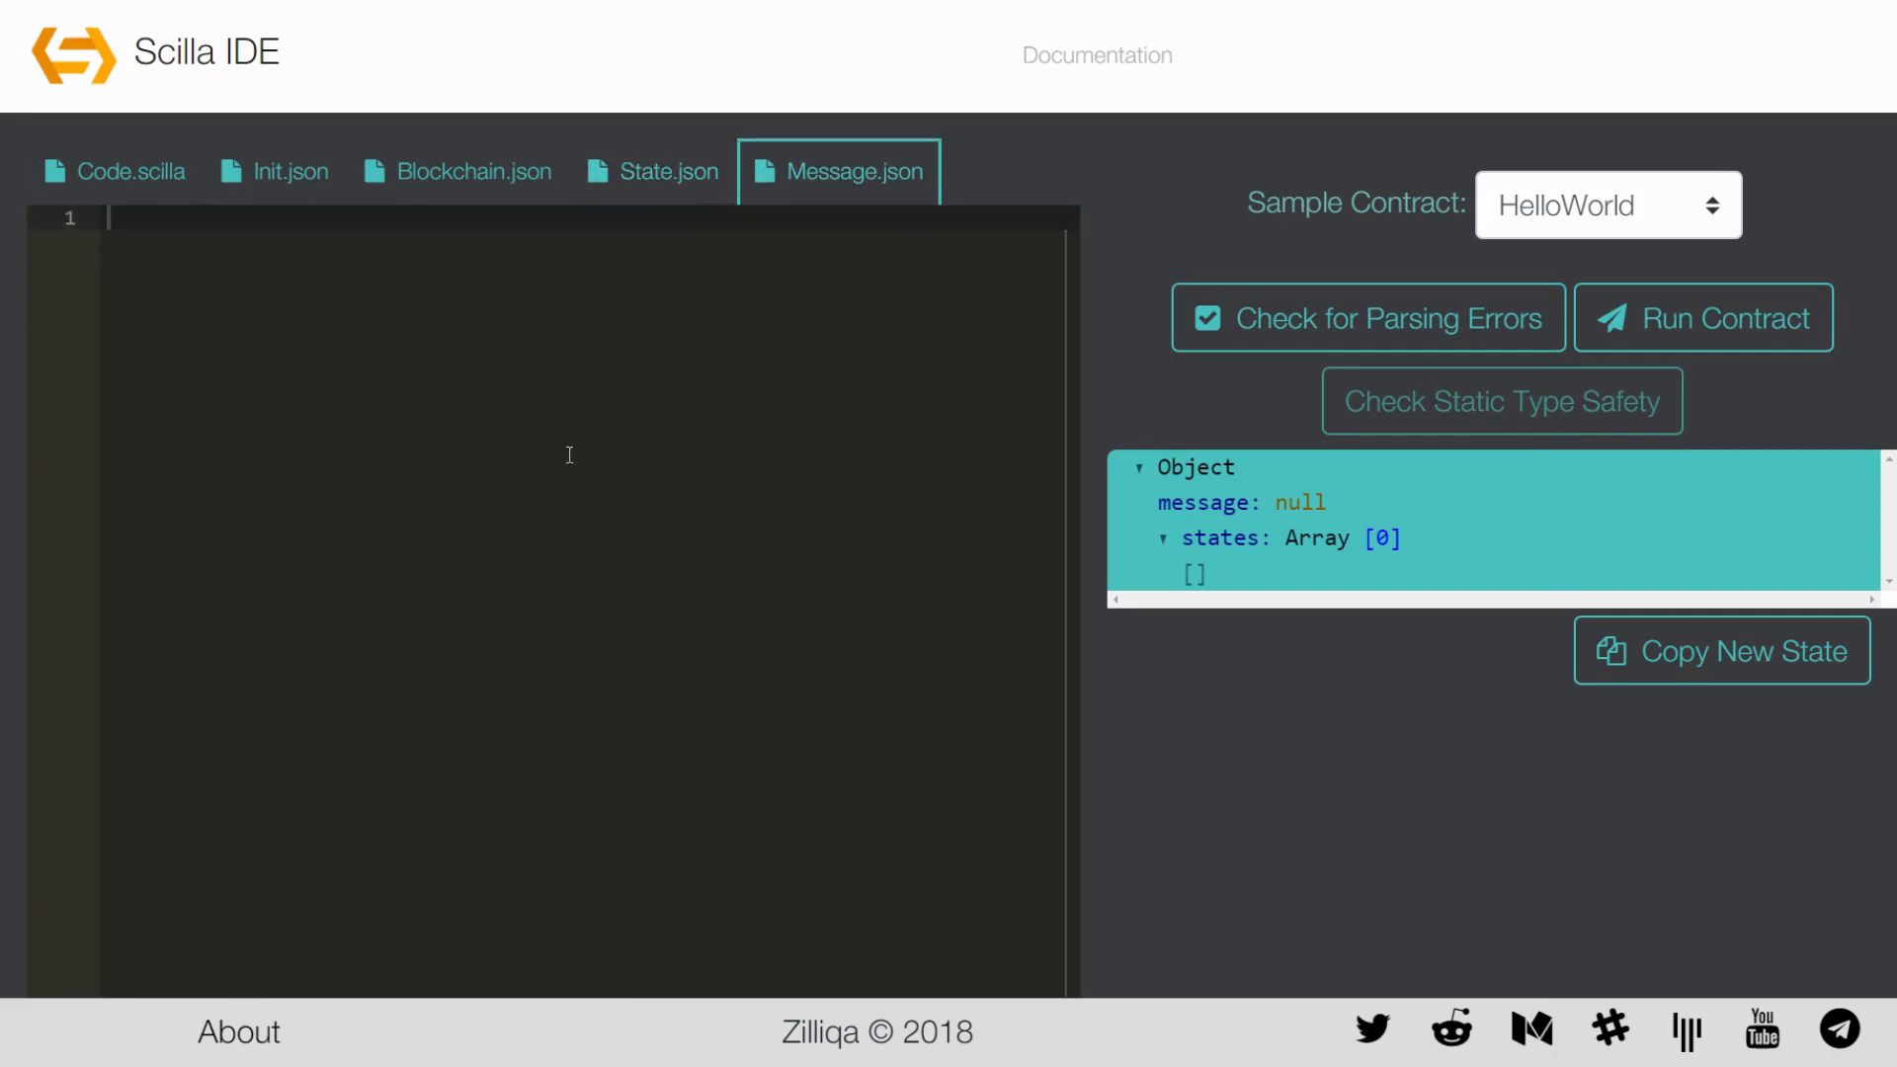
{"action": "left_click", "coordinate": [252, 172]}
{"action": "left_click", "coordinate": [445, 178]}
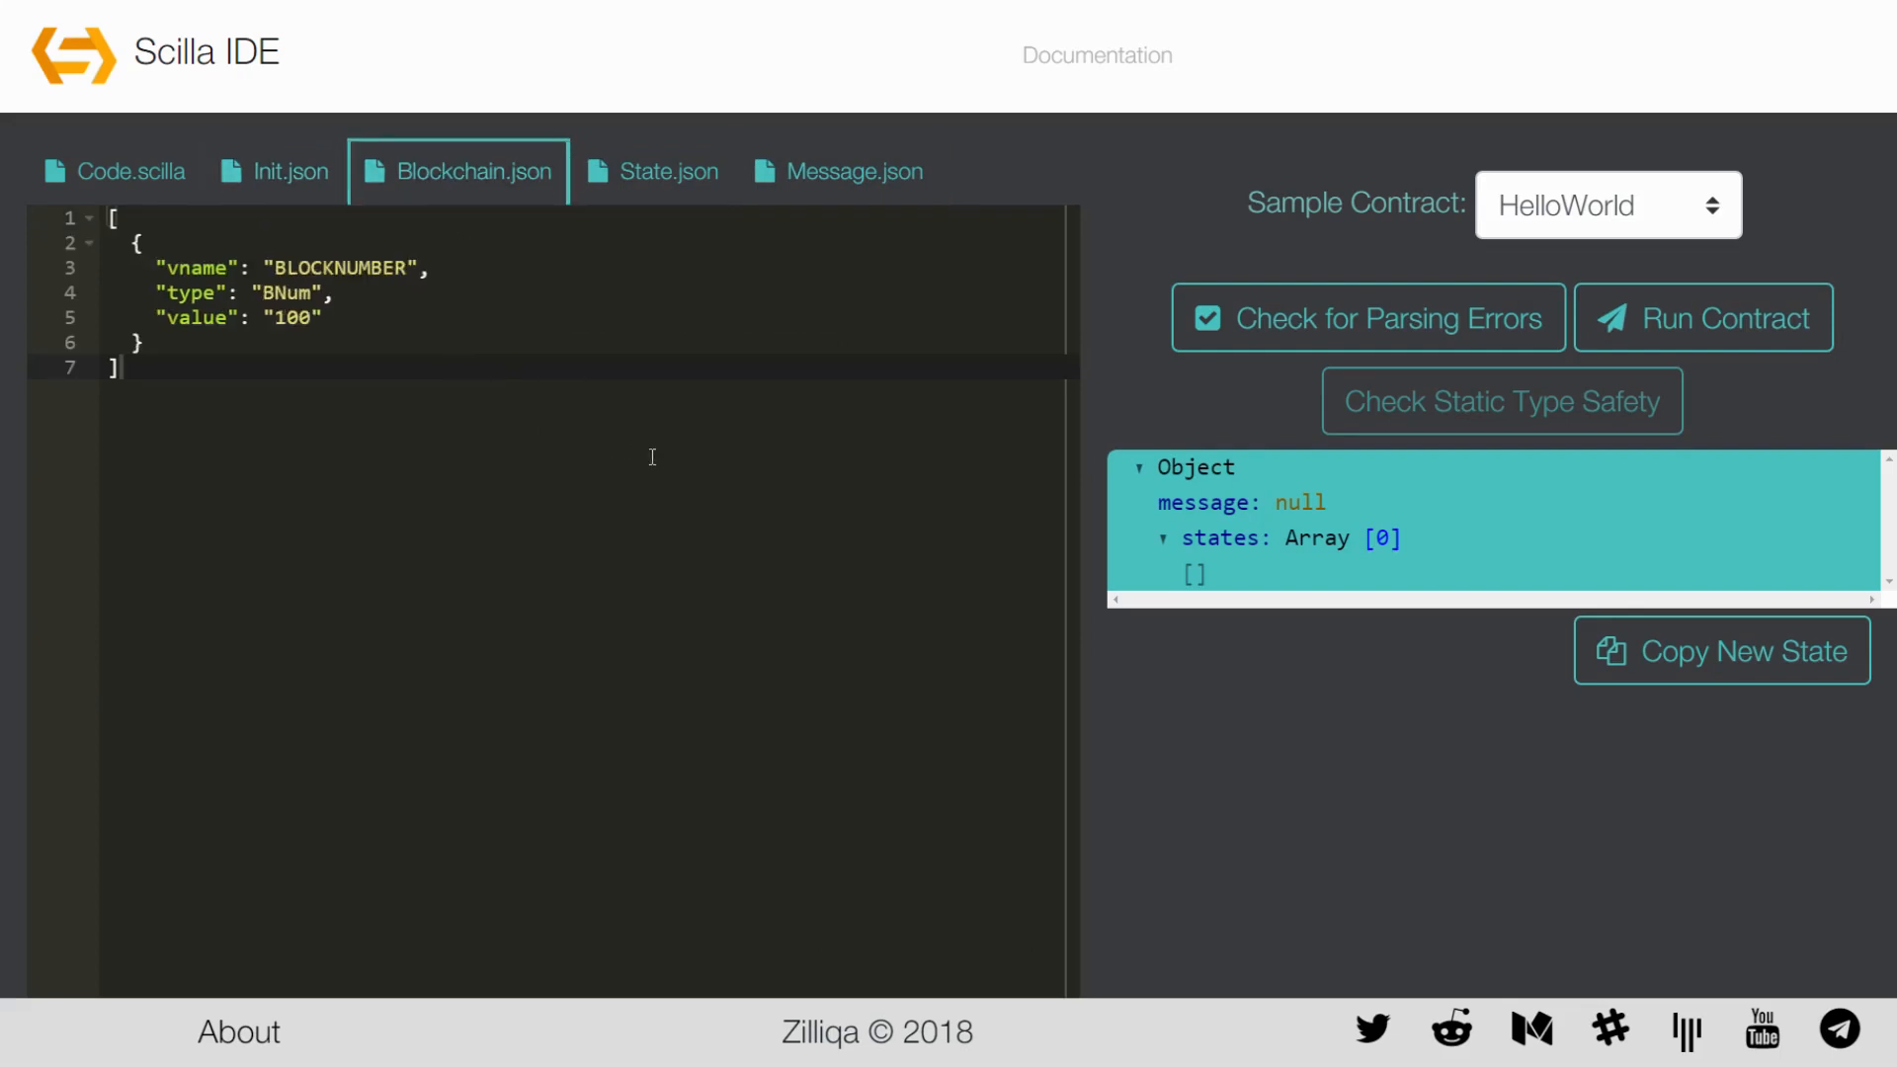
{"action": "left_click", "coordinate": [118, 170]}
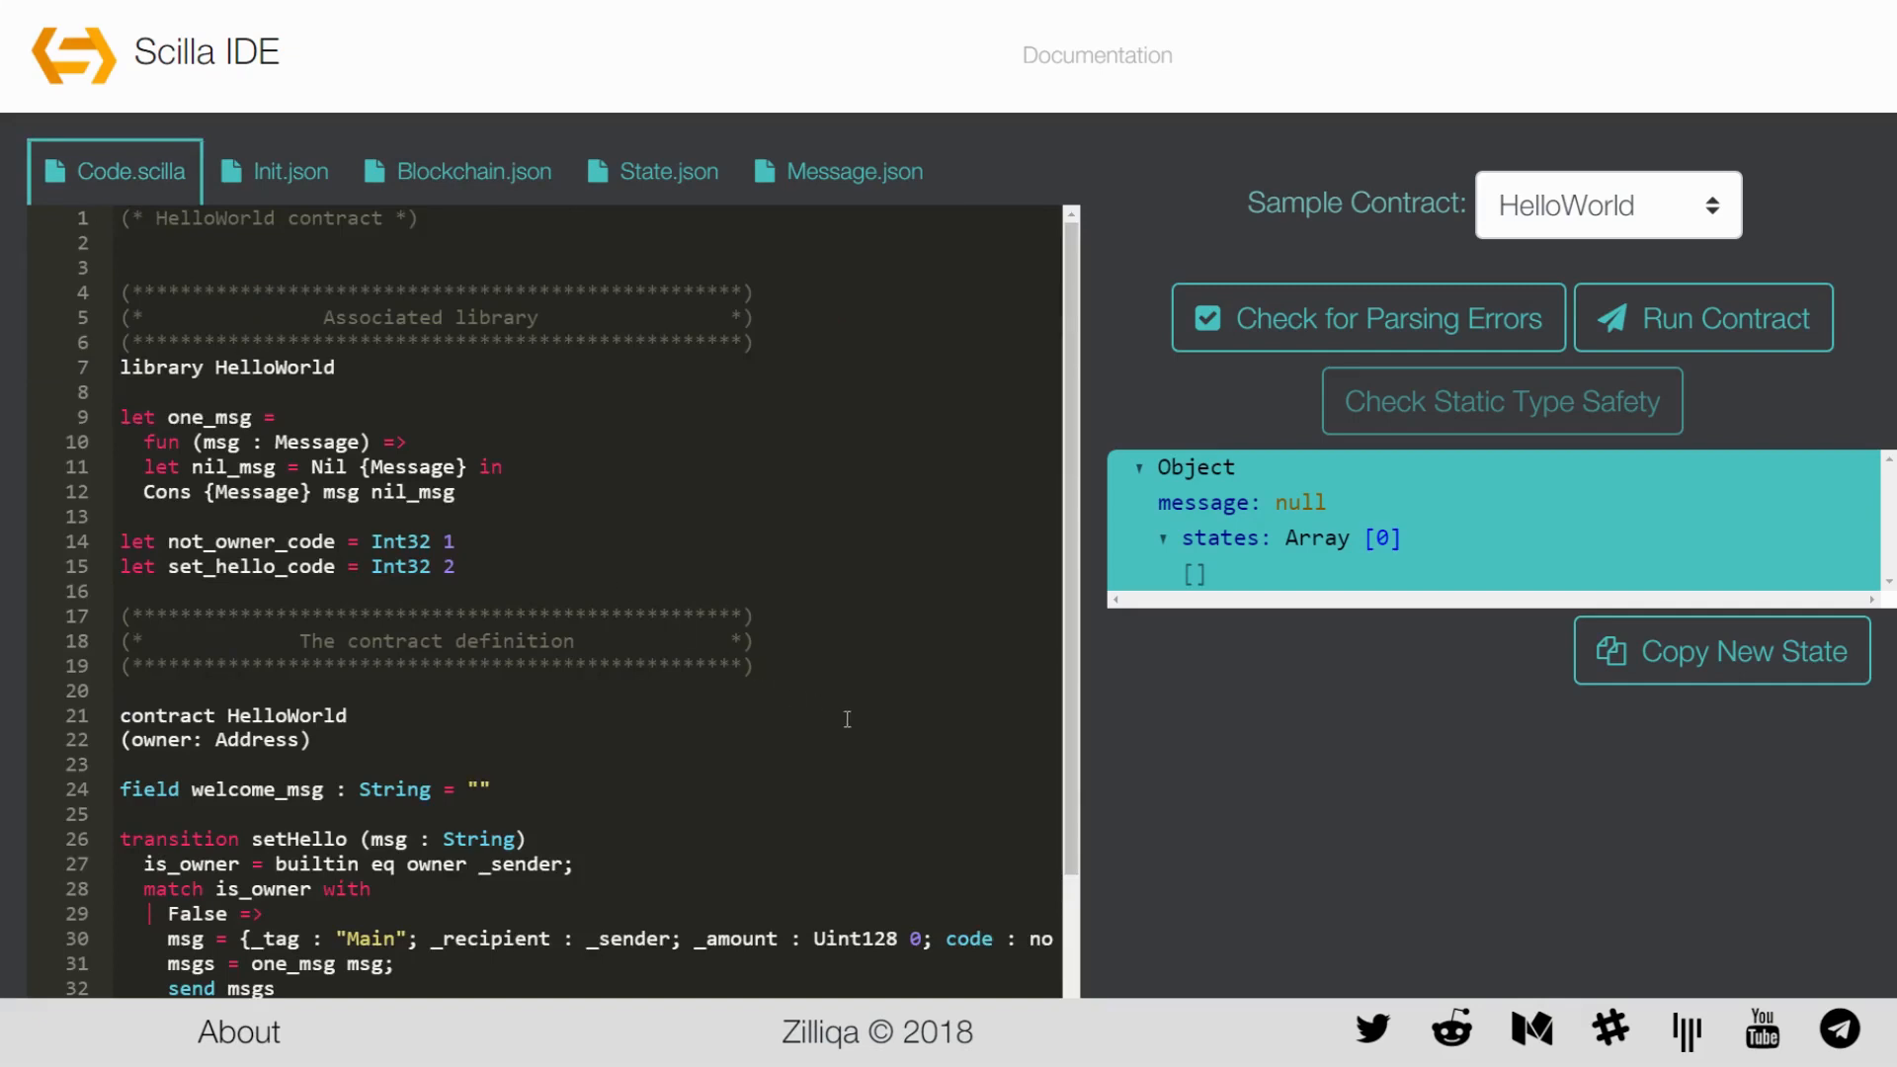
Mark the output's null message and empty states array, then view State.json holding only _balance 0
{"action": "left_click_drag", "start_coordinate": [1140, 471], "coordinate": [1296, 582]}
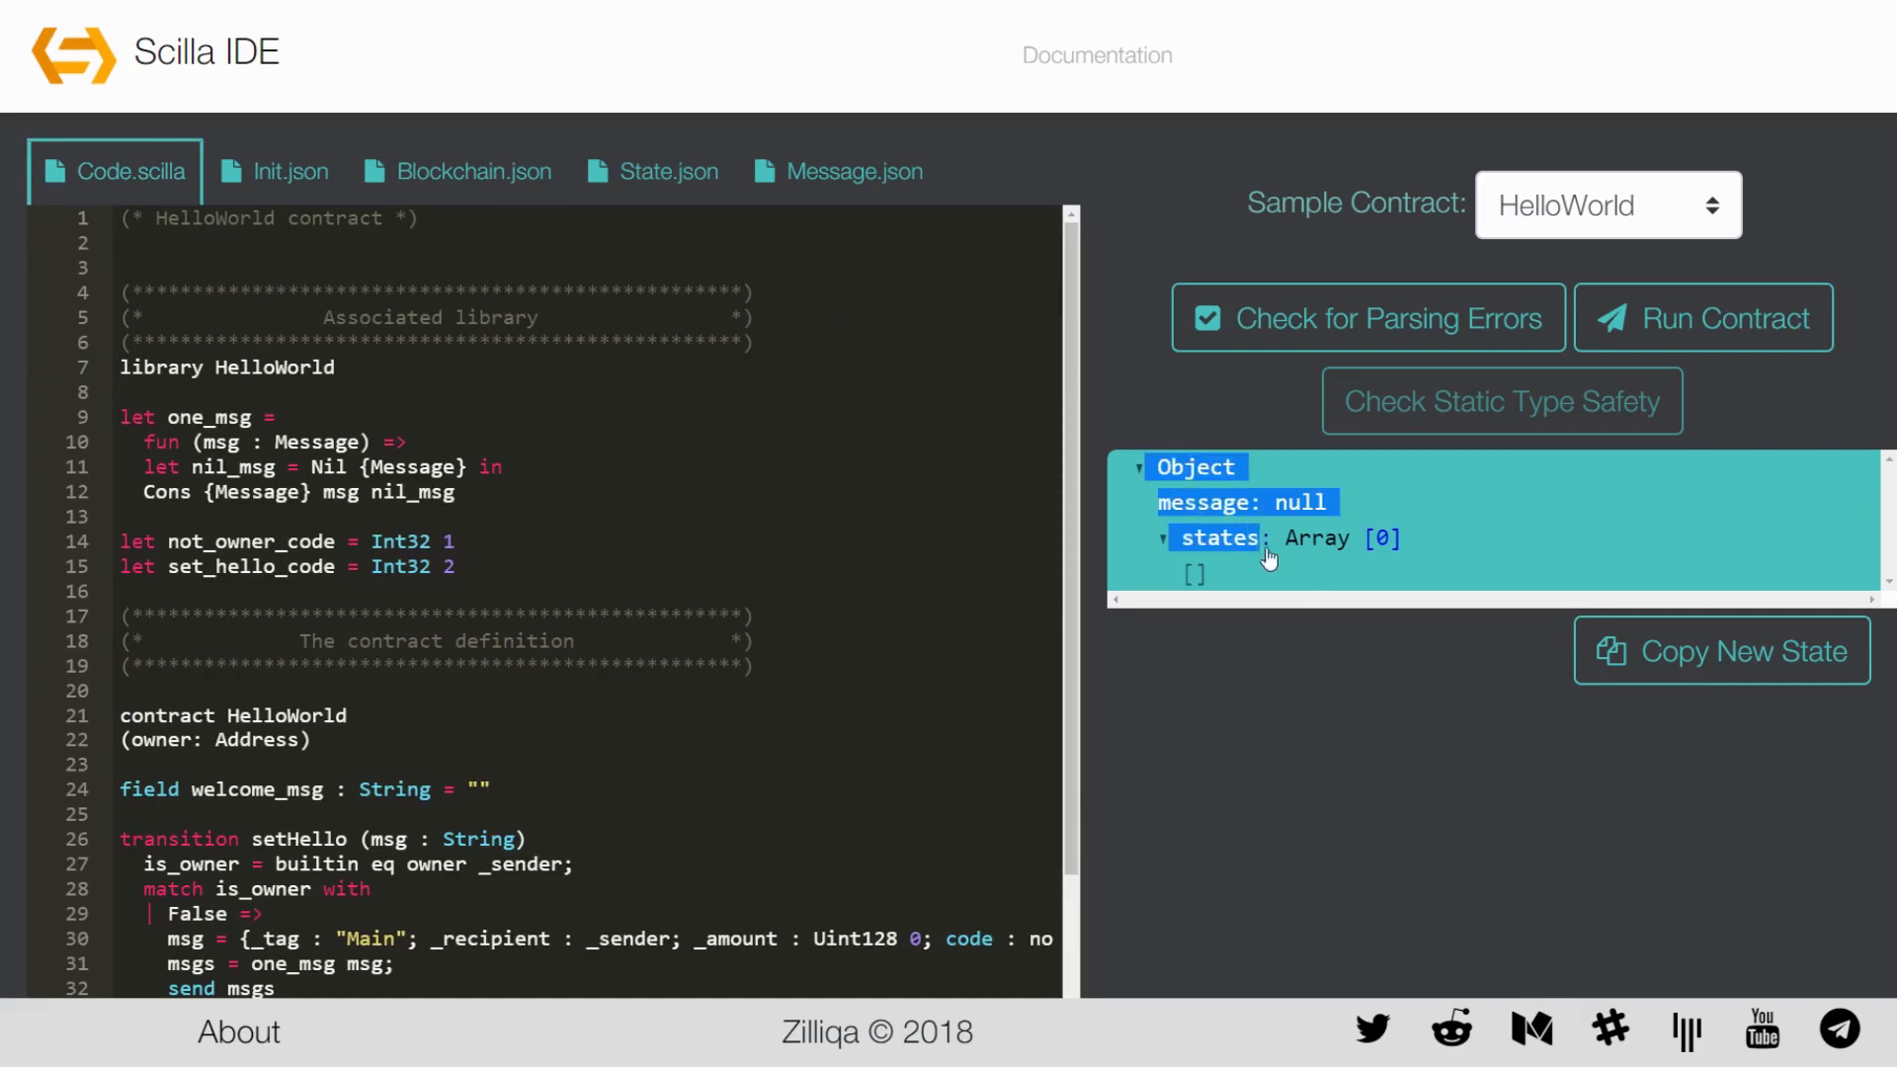
{"action": "left_click", "coordinate": [1480, 534]}
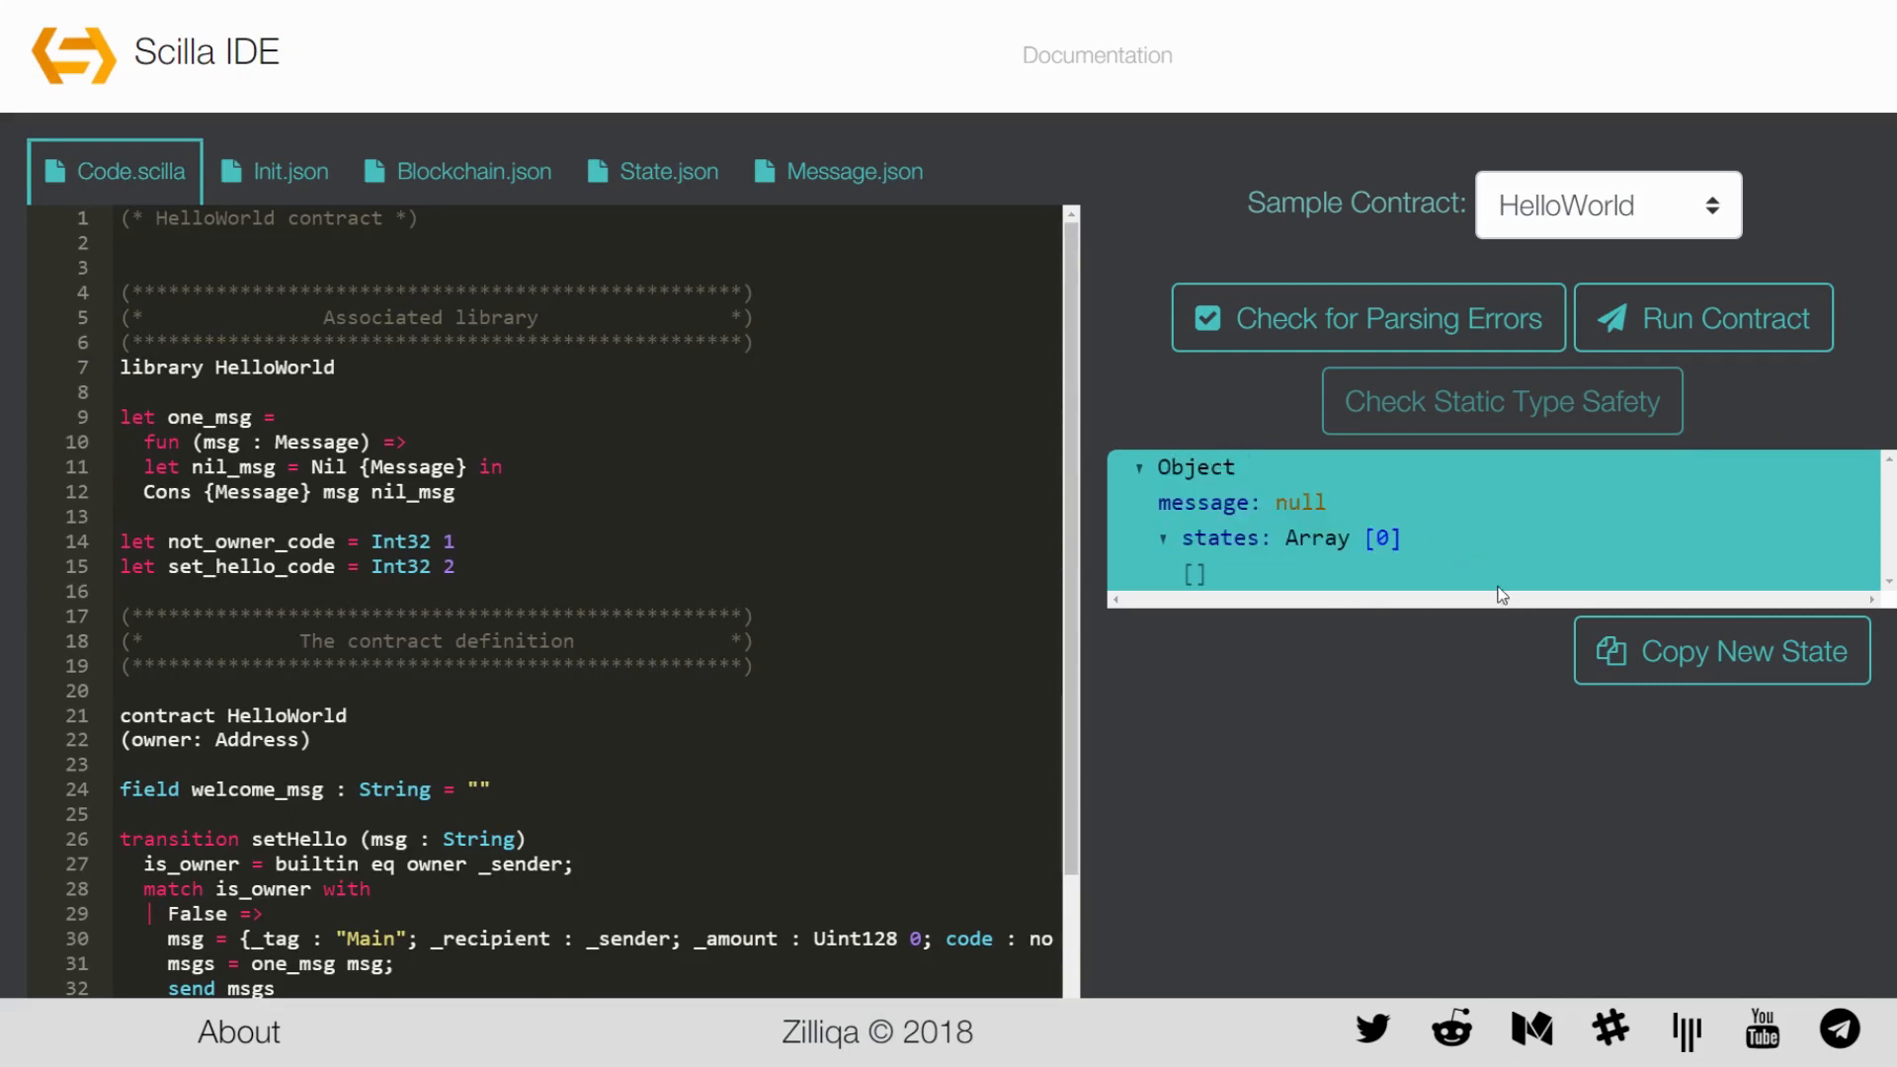
{"action": "triple_click", "coordinate": [1313, 505]}
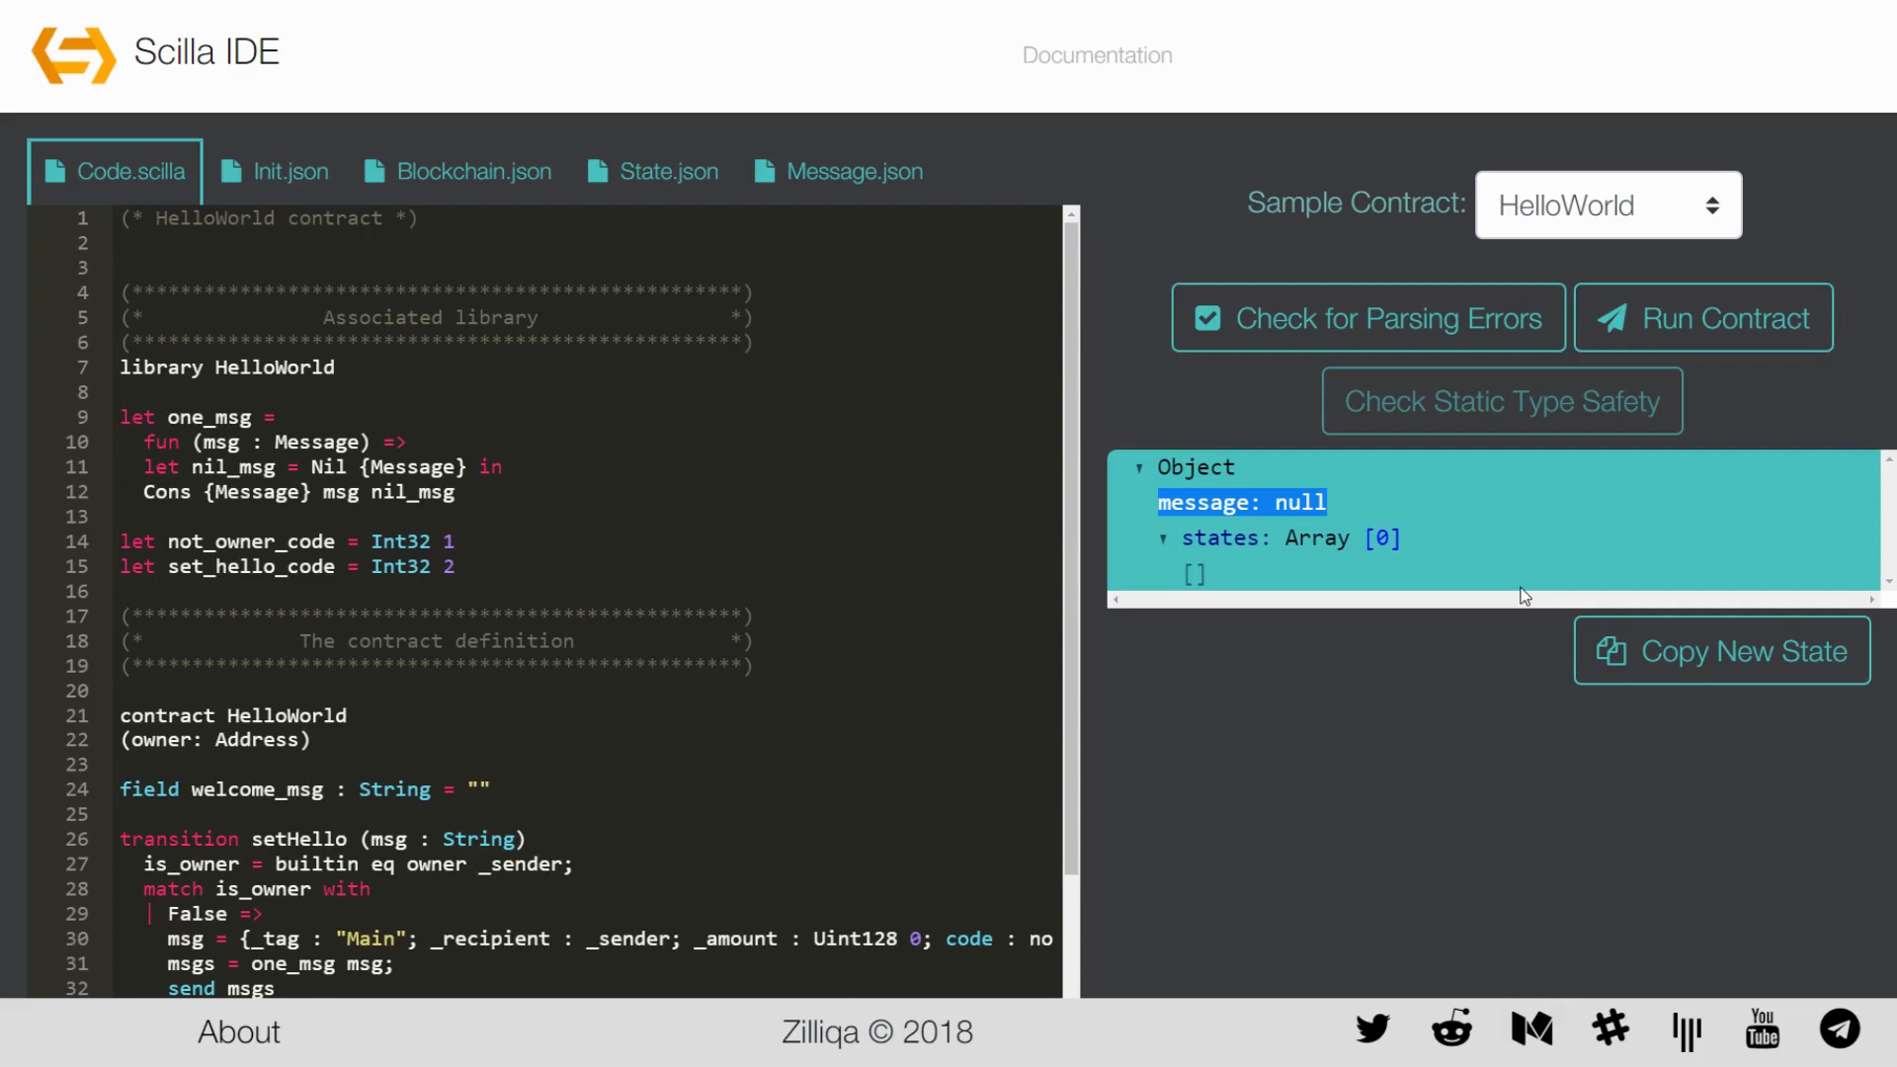
{"action": "left_click_drag", "start_coordinate": [1408, 538], "coordinate": [1171, 539]}
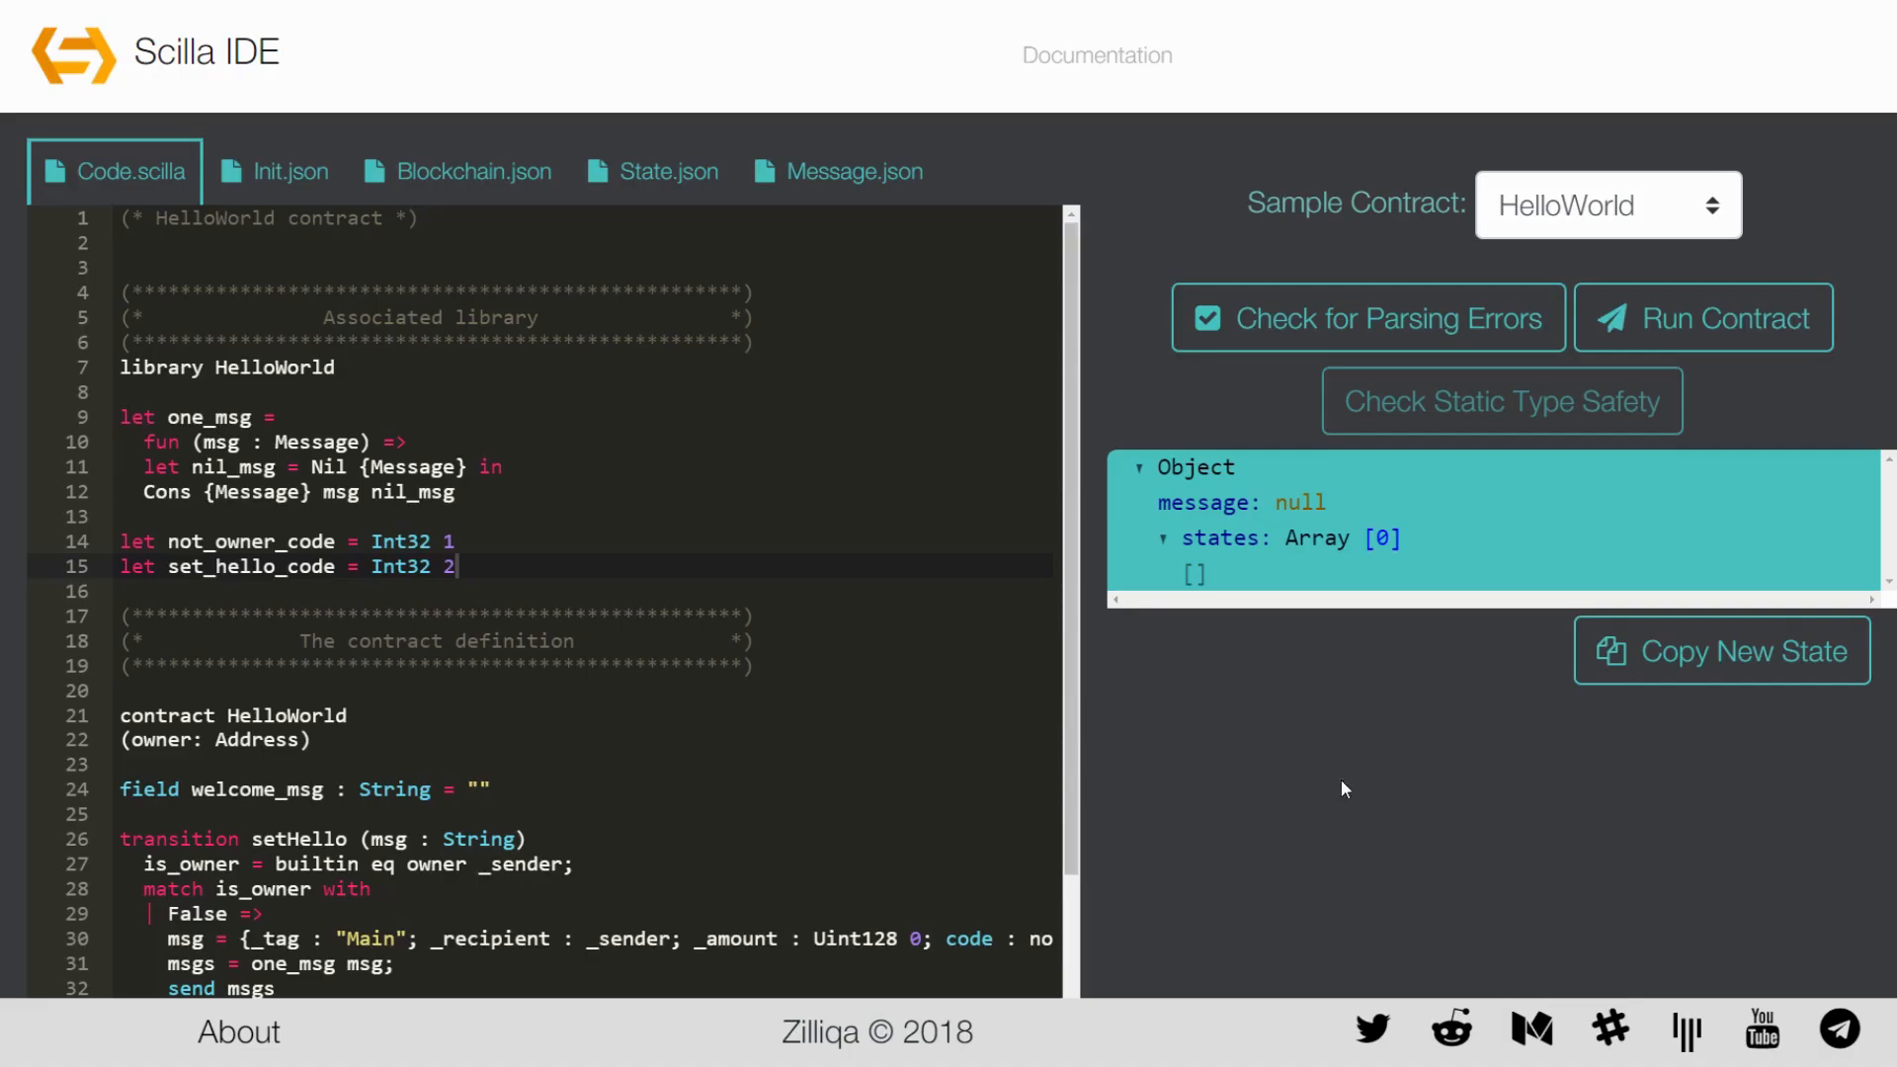
{"action": "left_click", "coordinate": [660, 172]}
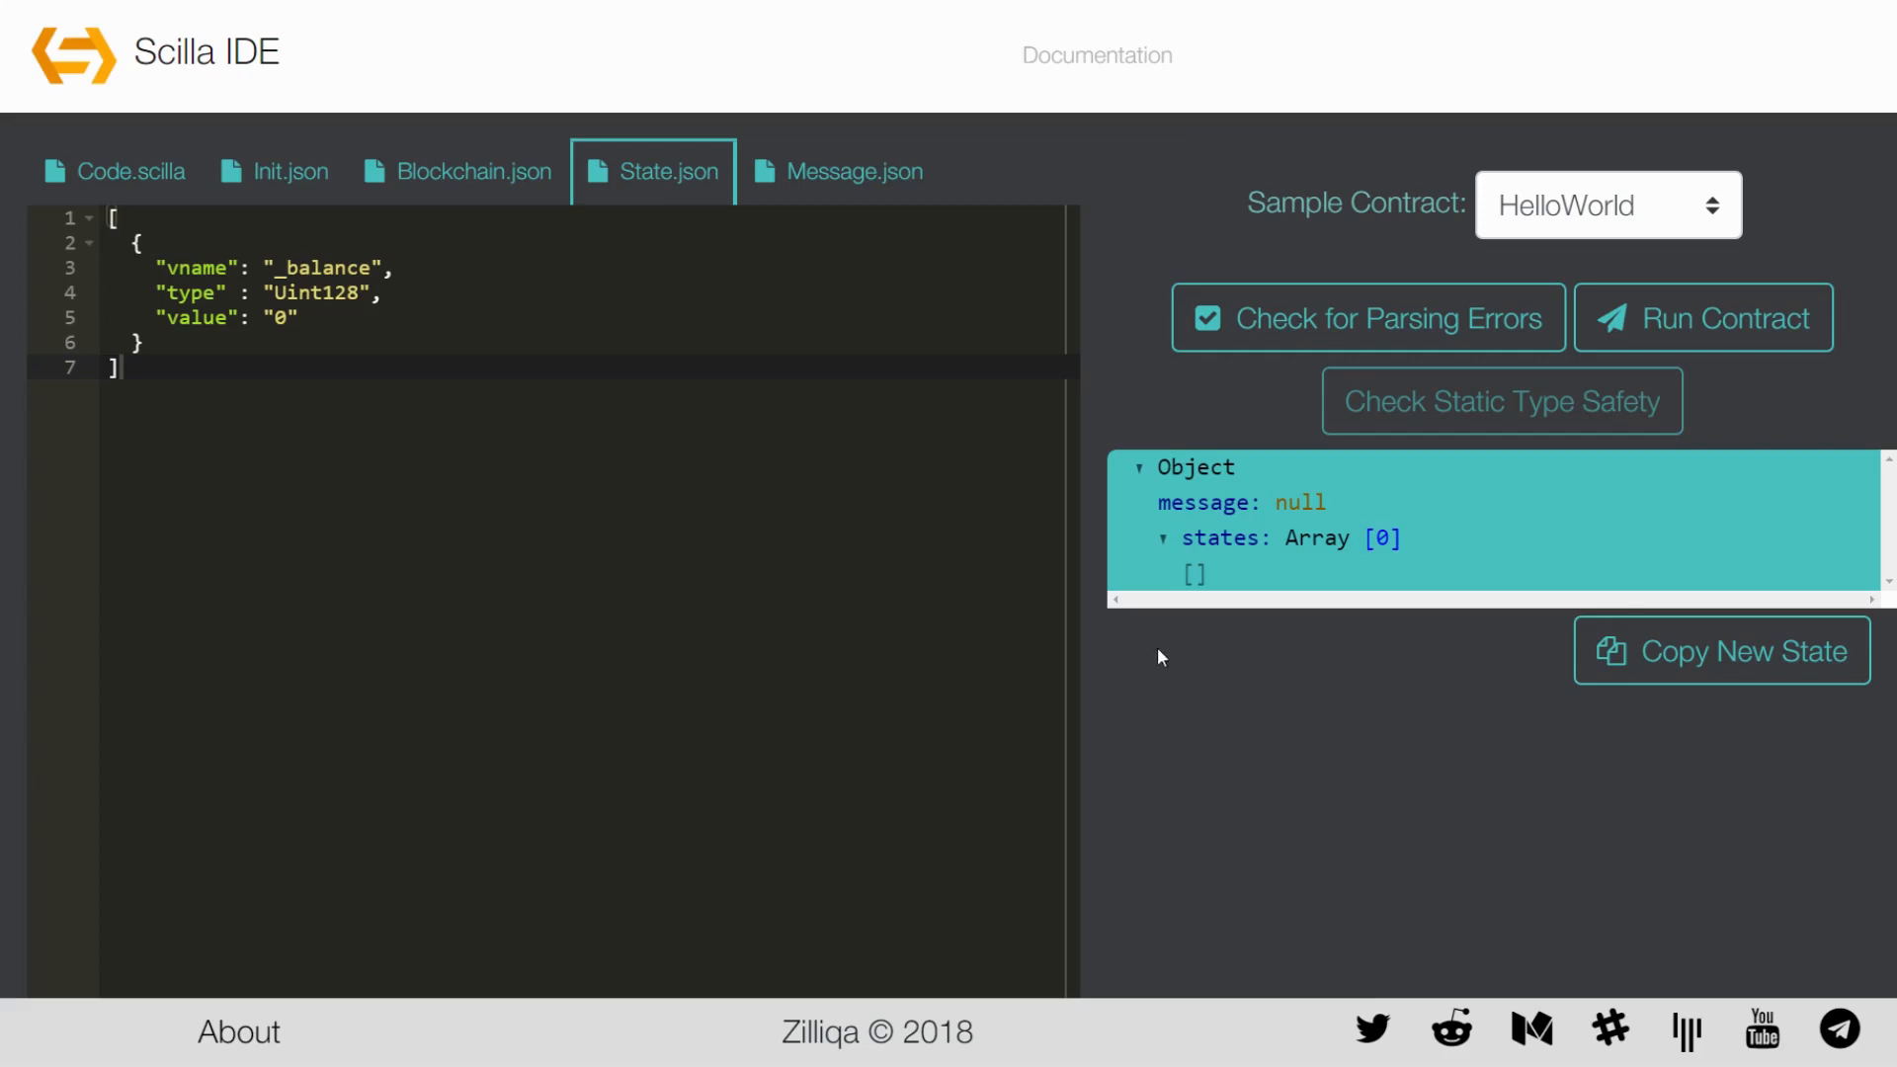
Mark the setHello tag line in Message.json and run the contract with this message
{"action": "left_click", "coordinate": [854, 172]}
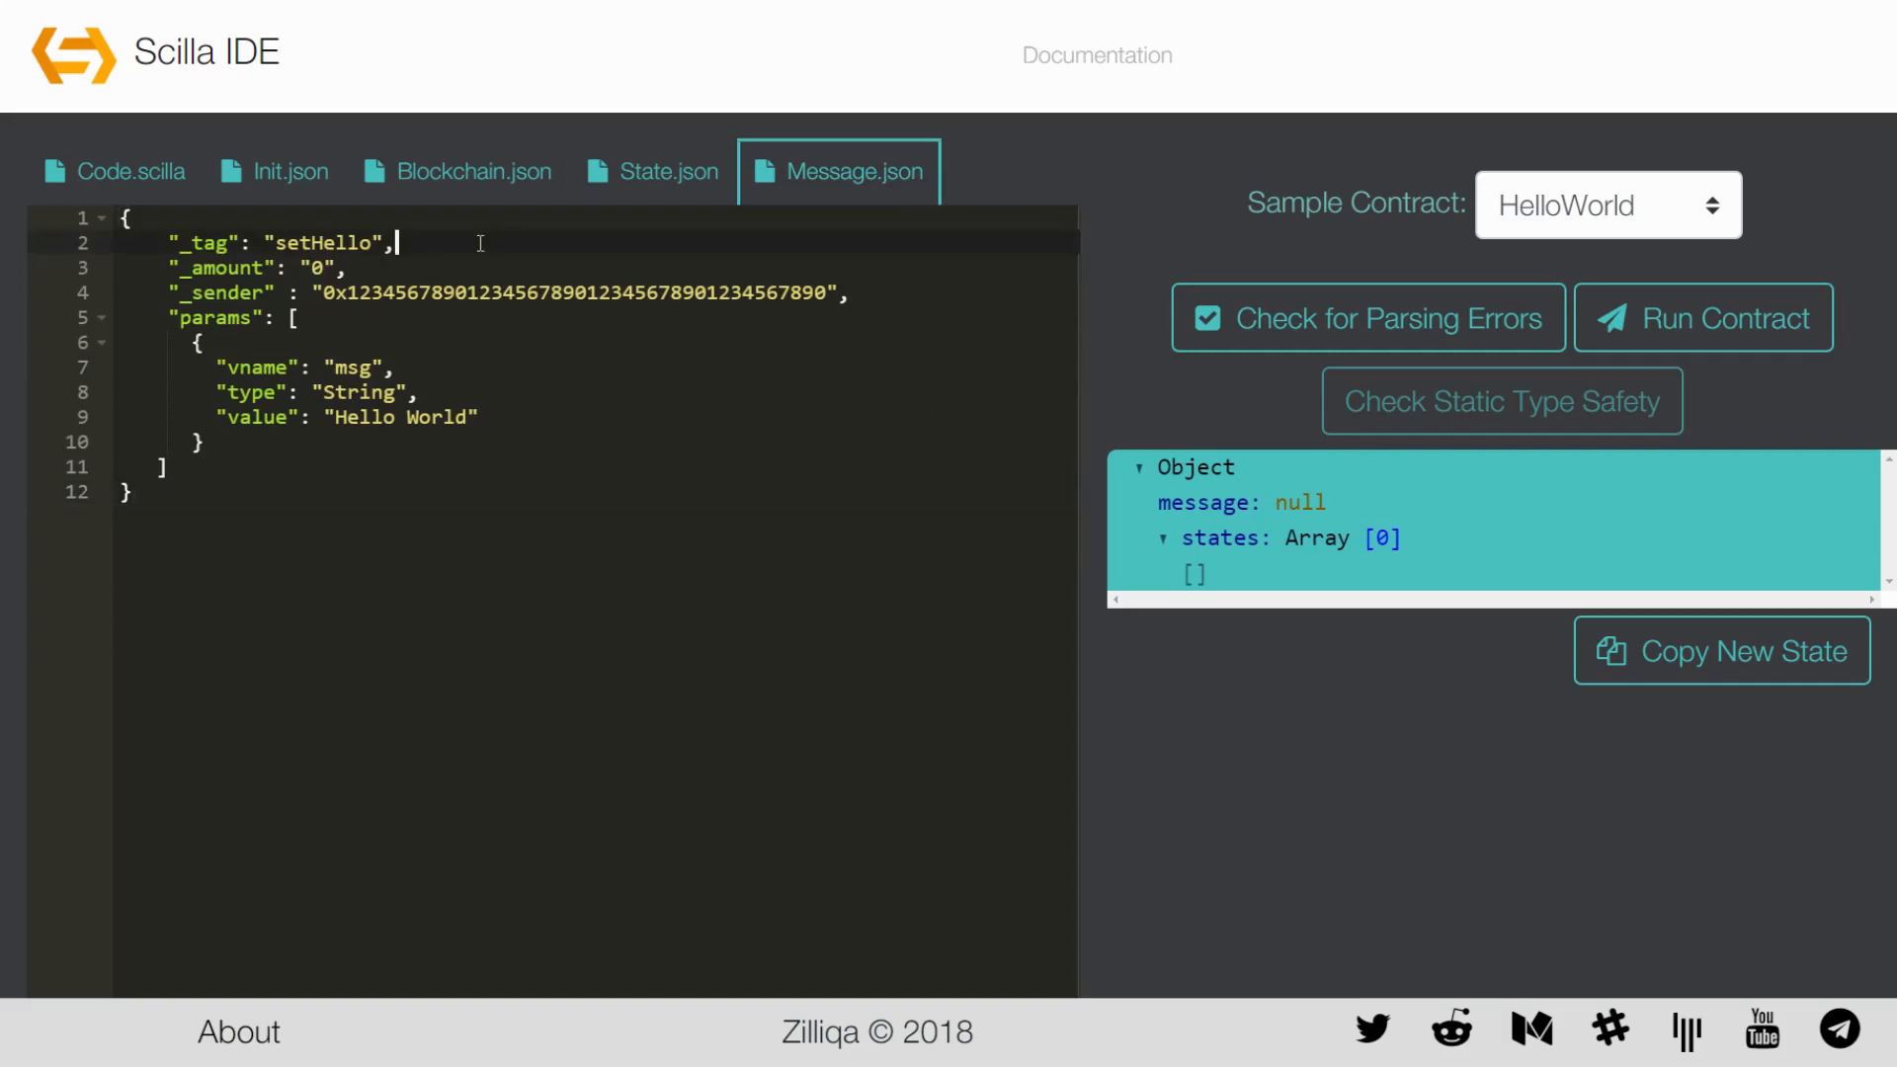
{"action": "left_click_drag", "start_coordinate": [398, 242], "coordinate": [144, 242]}
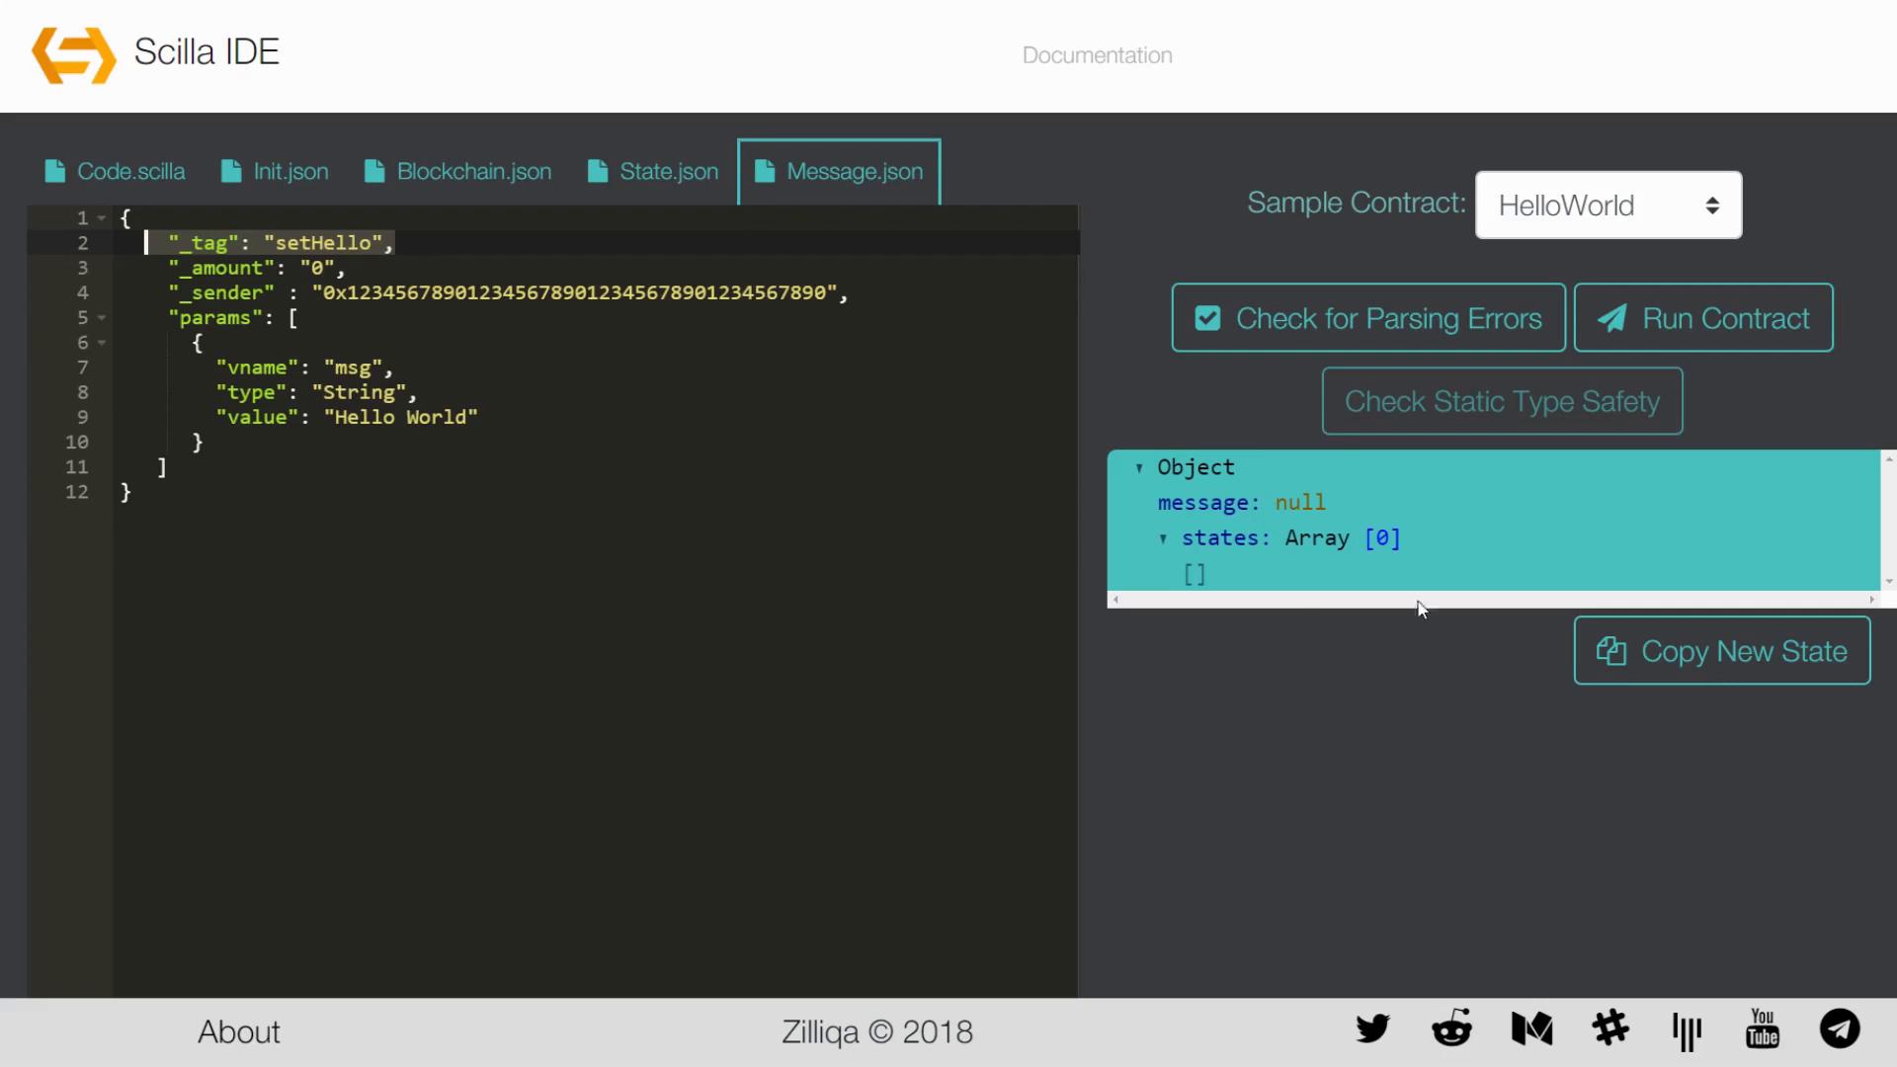
{"action": "left_click", "coordinate": [1749, 319]}
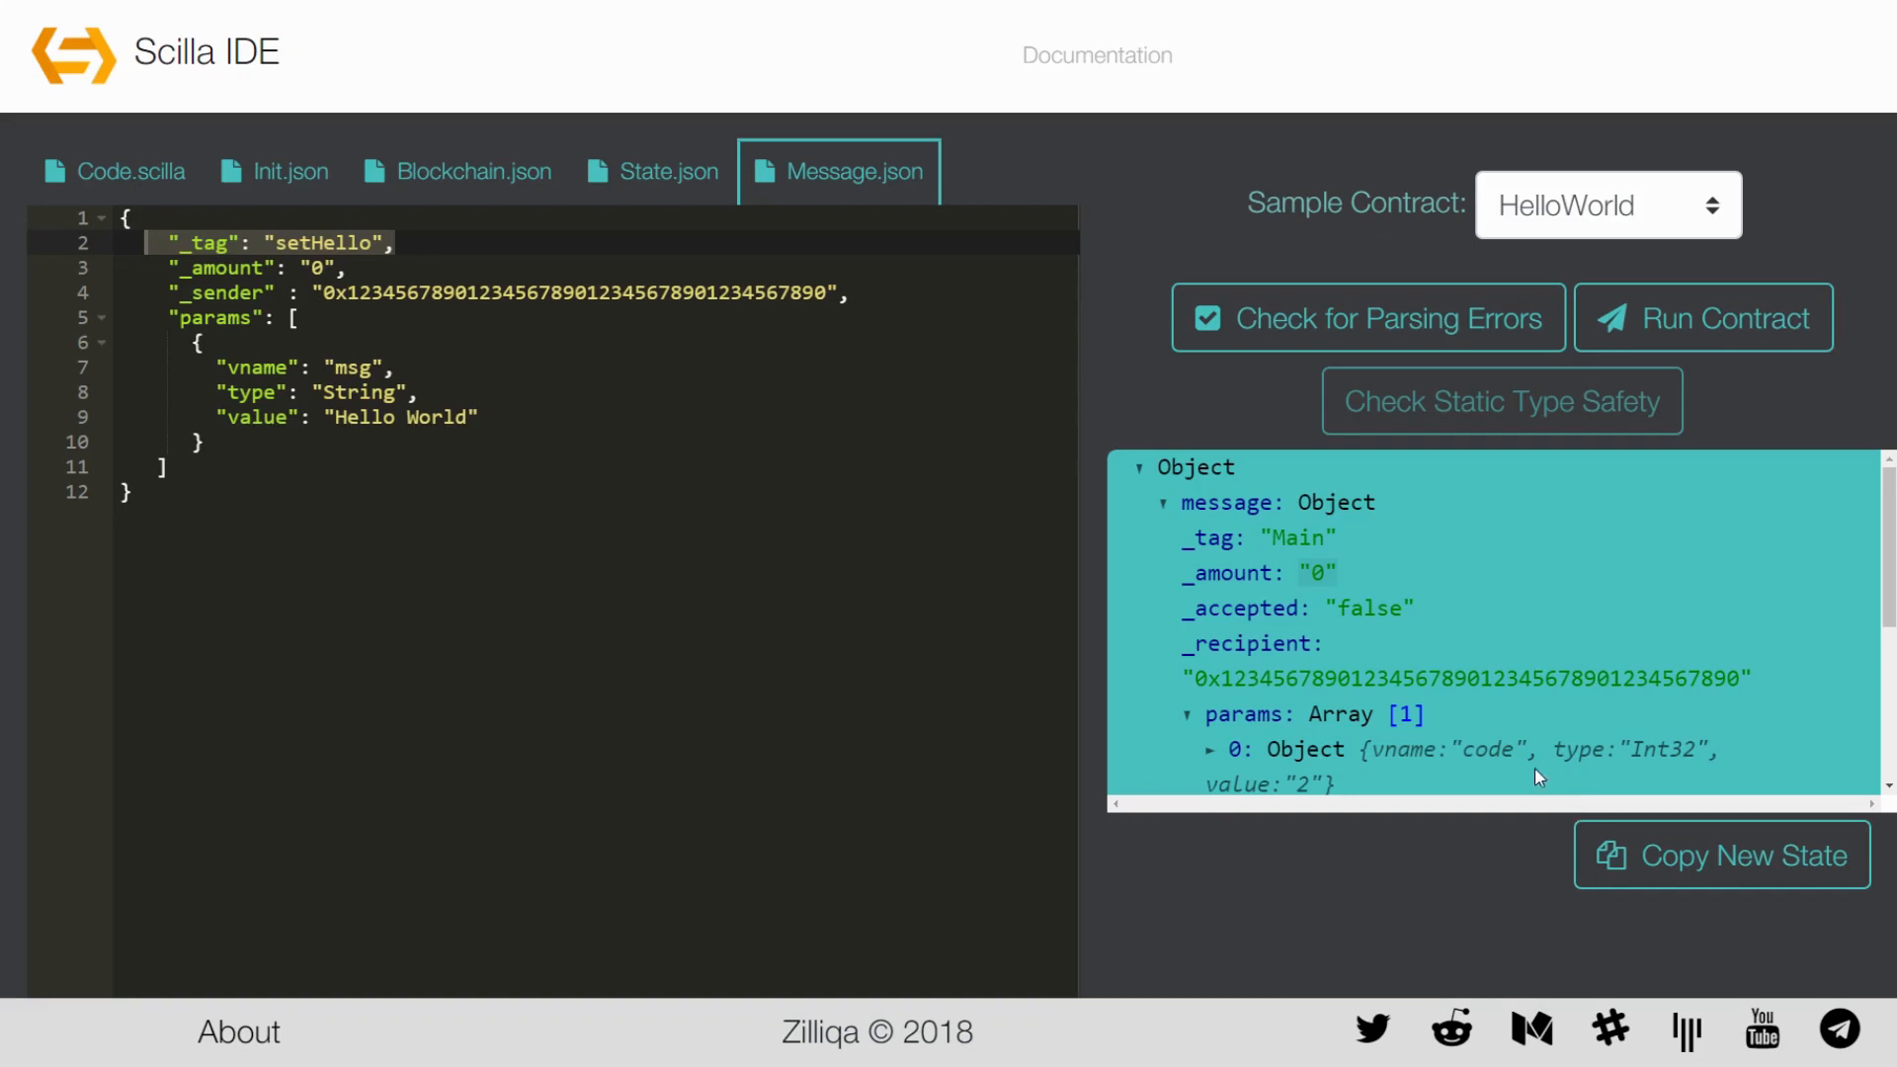
Mark the output message's Main tag, amount 0 and recipient
{"action": "left_click", "coordinate": [1534, 769]}
{"action": "left_click_drag", "start_coordinate": [1359, 542], "coordinate": [1165, 530]}
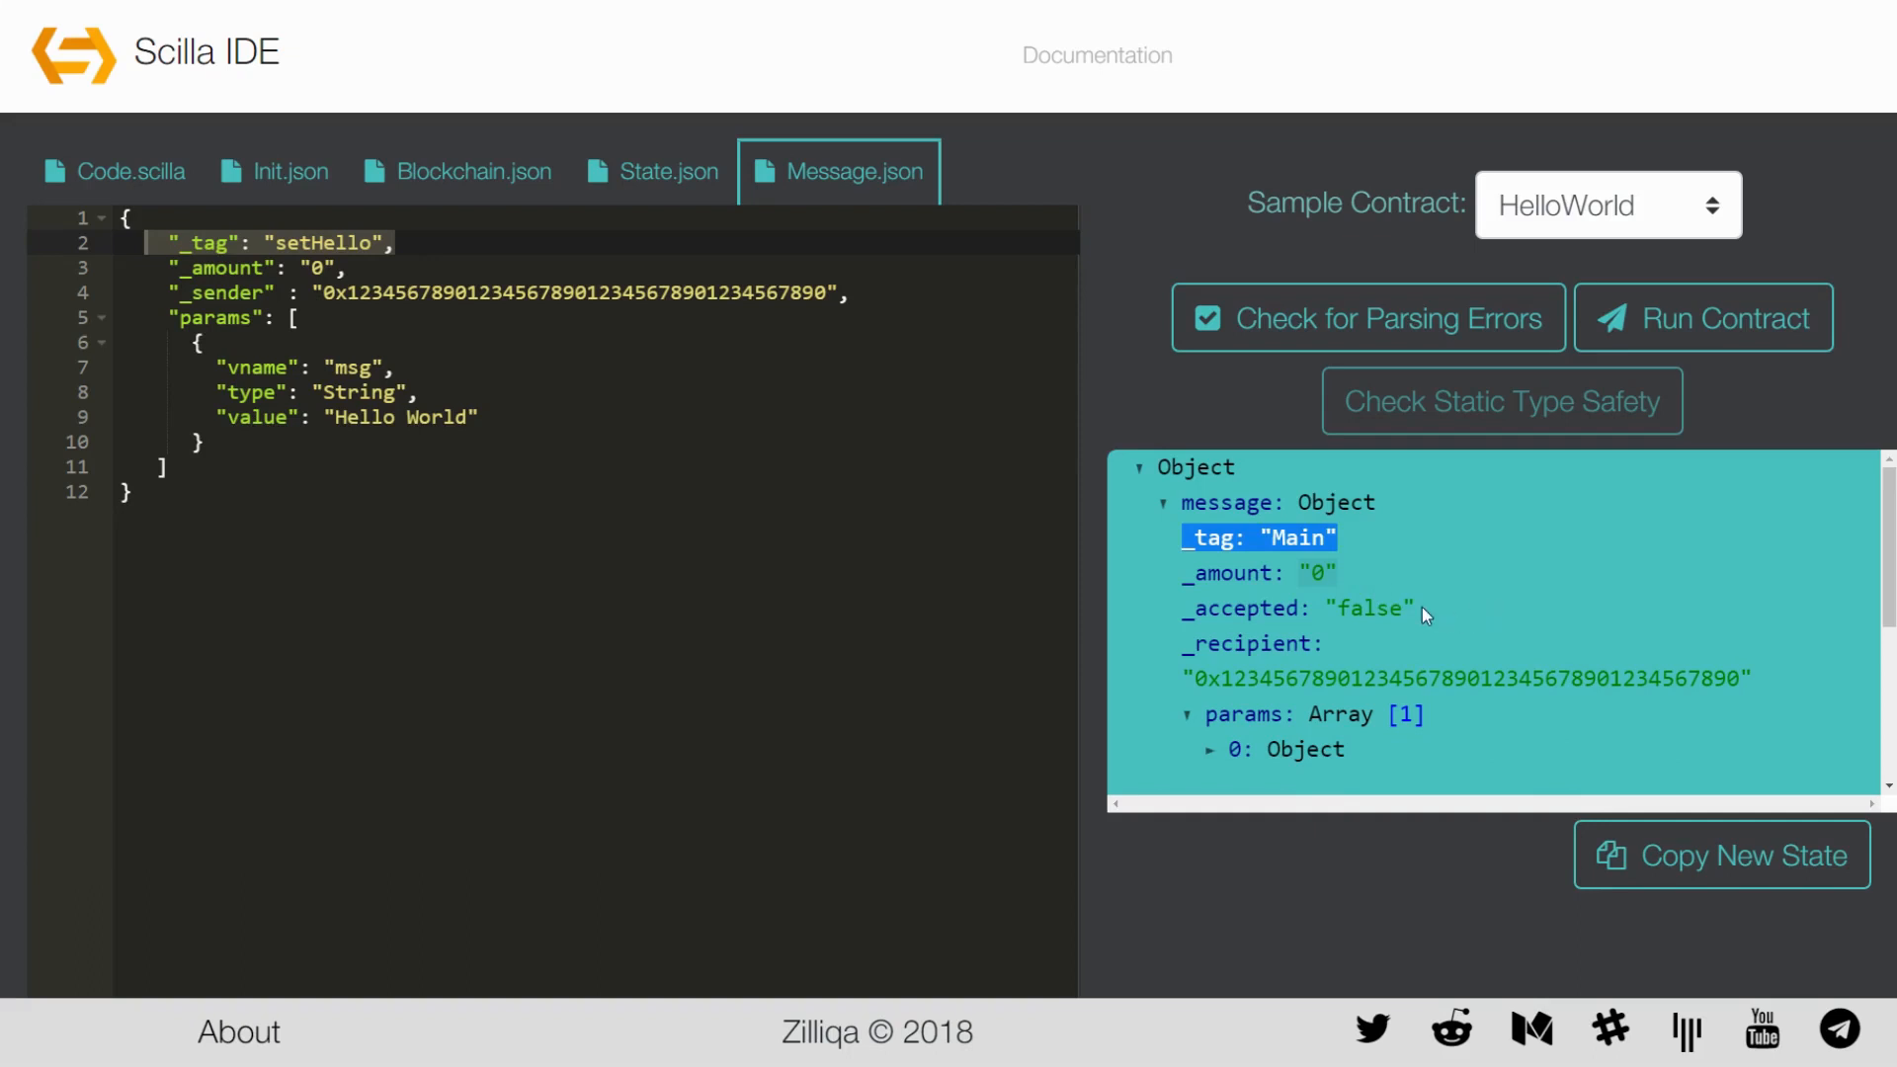
{"action": "left_click_drag", "start_coordinate": [1341, 576], "coordinate": [1169, 590]}
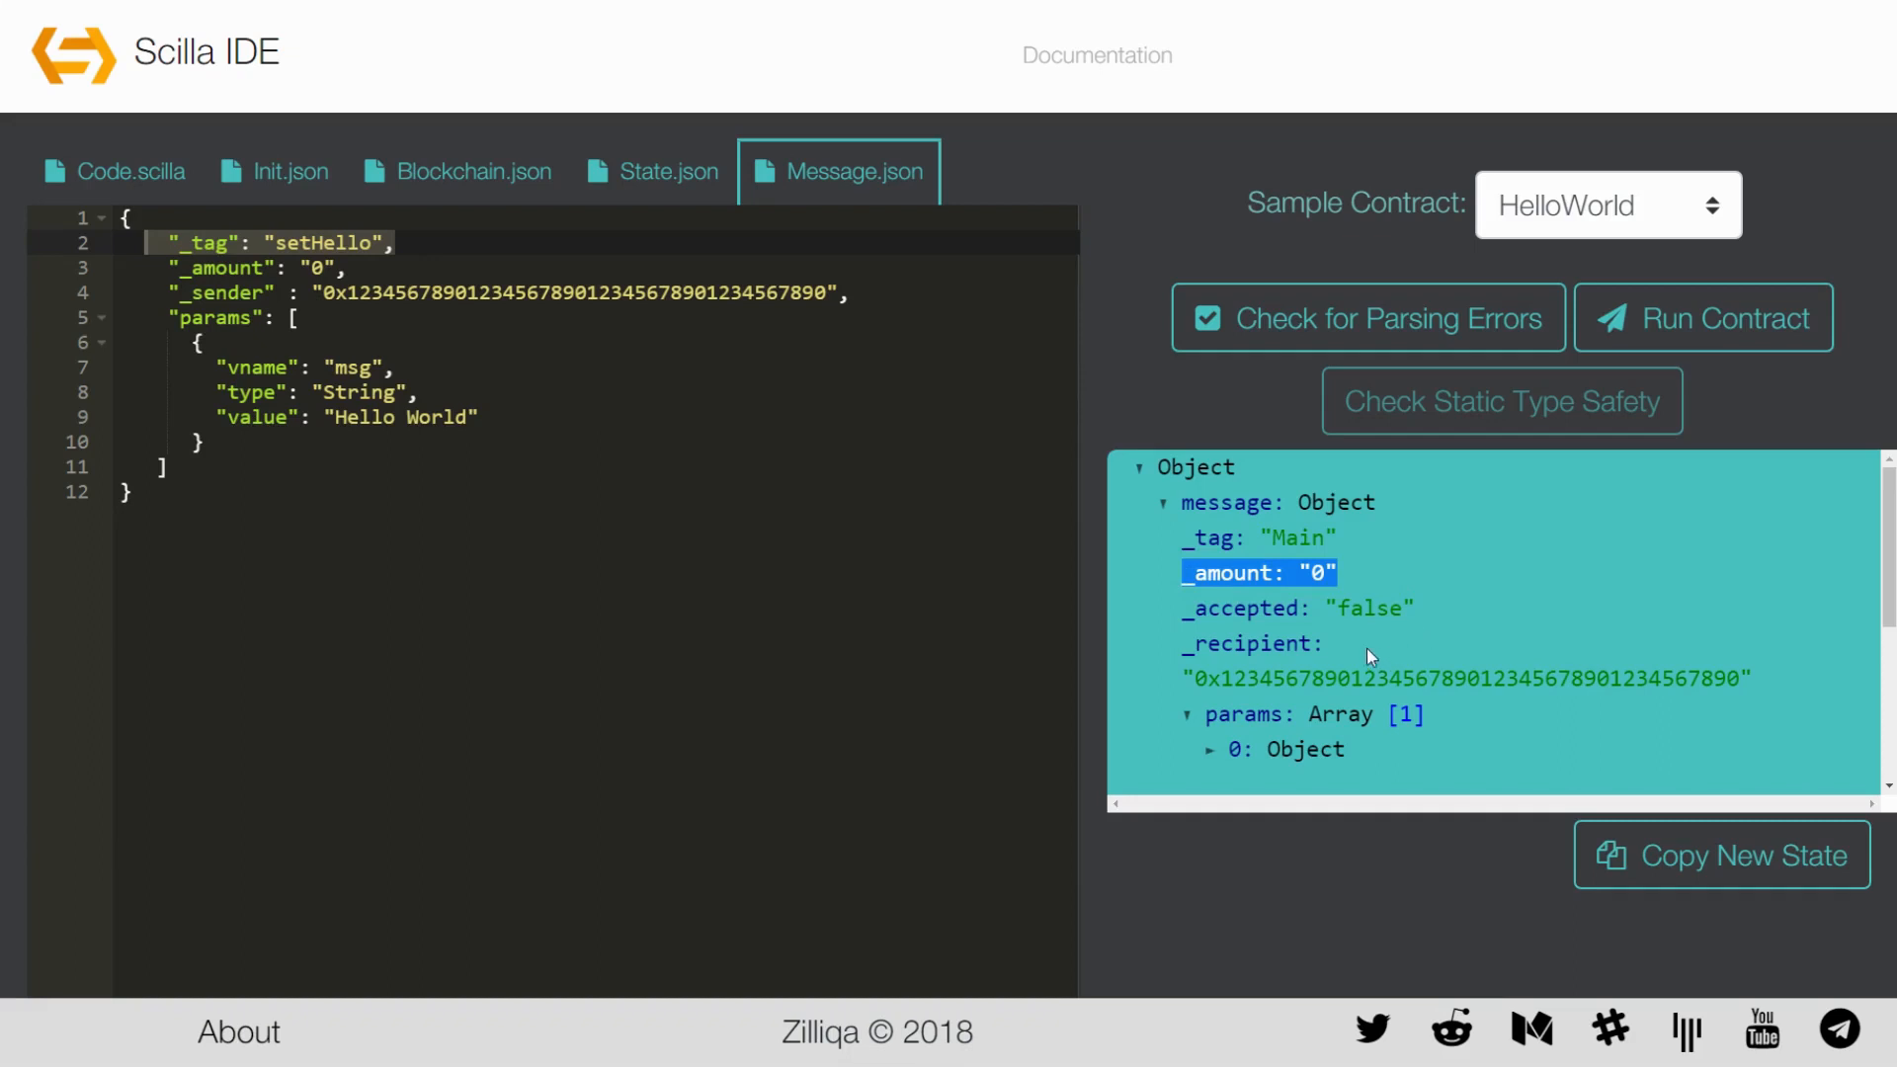
{"action": "left_click_drag", "start_coordinate": [1327, 643], "coordinate": [1169, 645]}
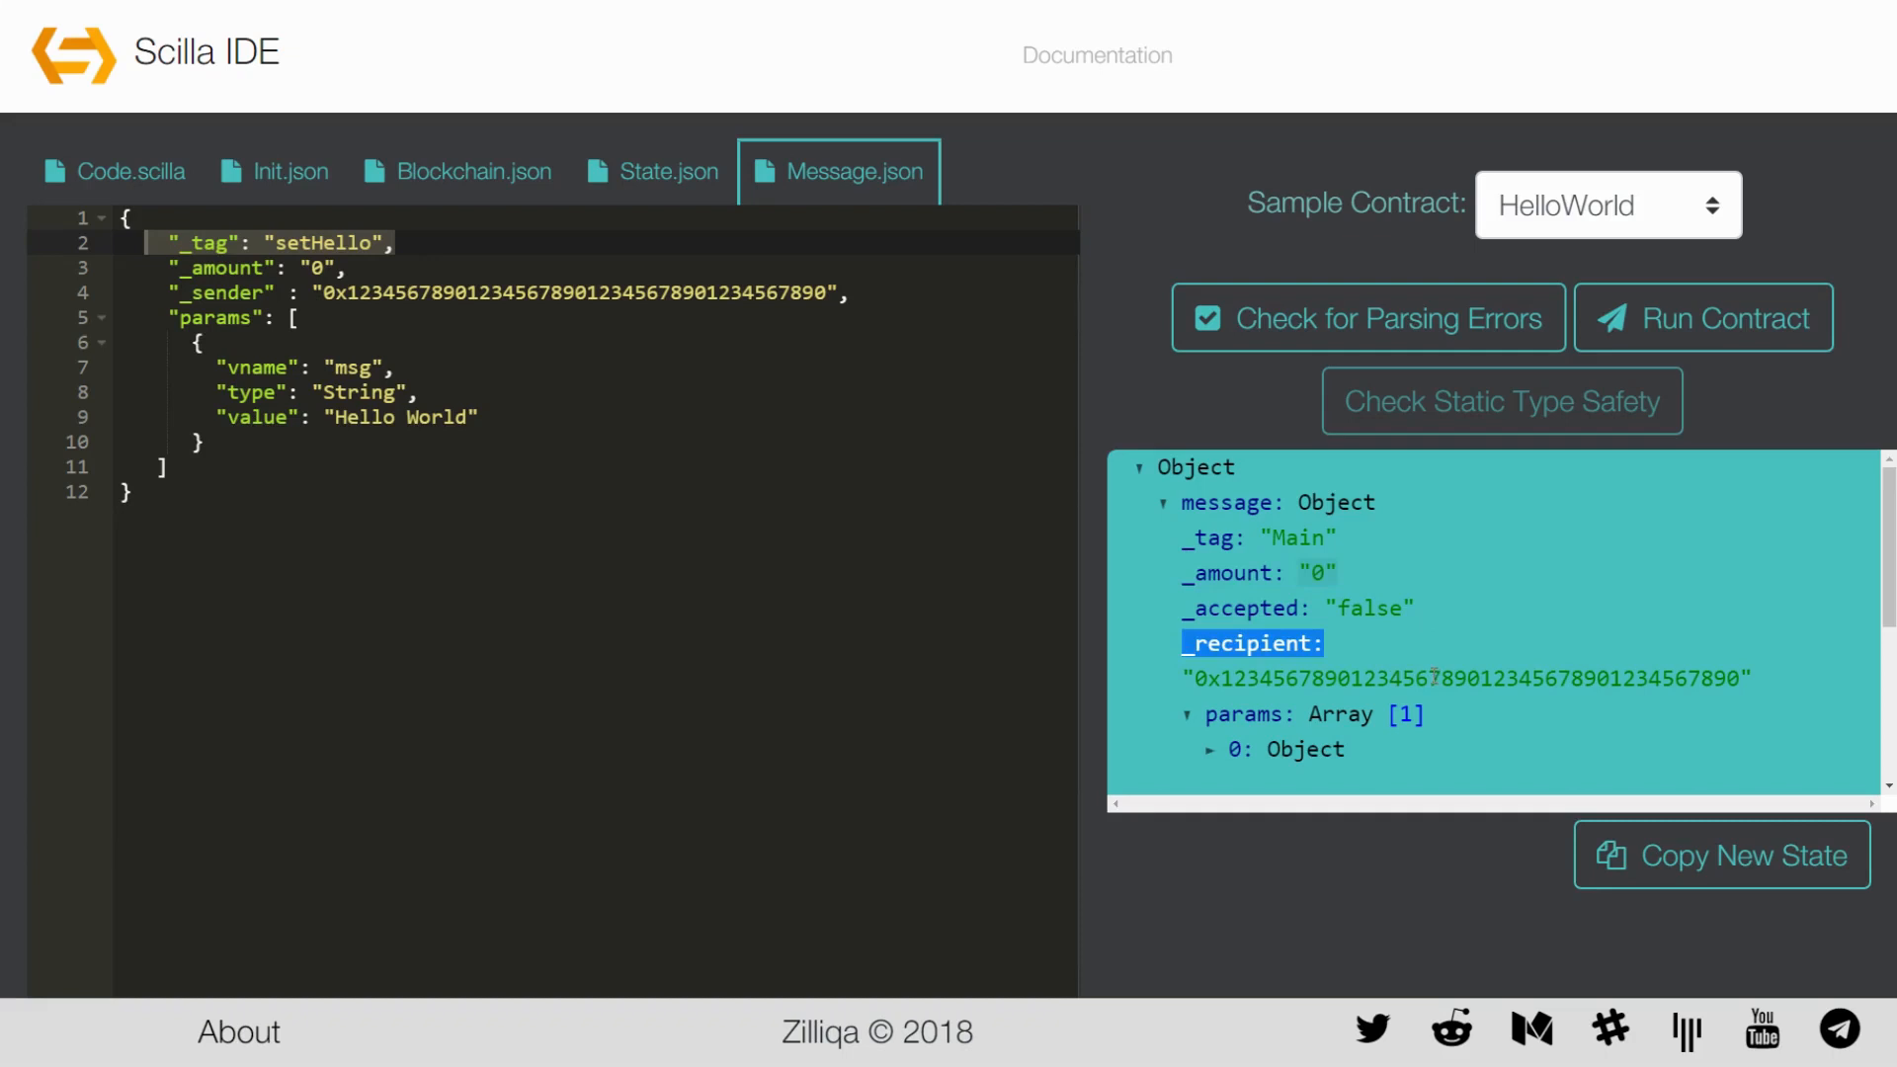
{"action": "scroll", "coordinate": [1423, 638], "scroll_direction": "down", "scroll_amount": 2}
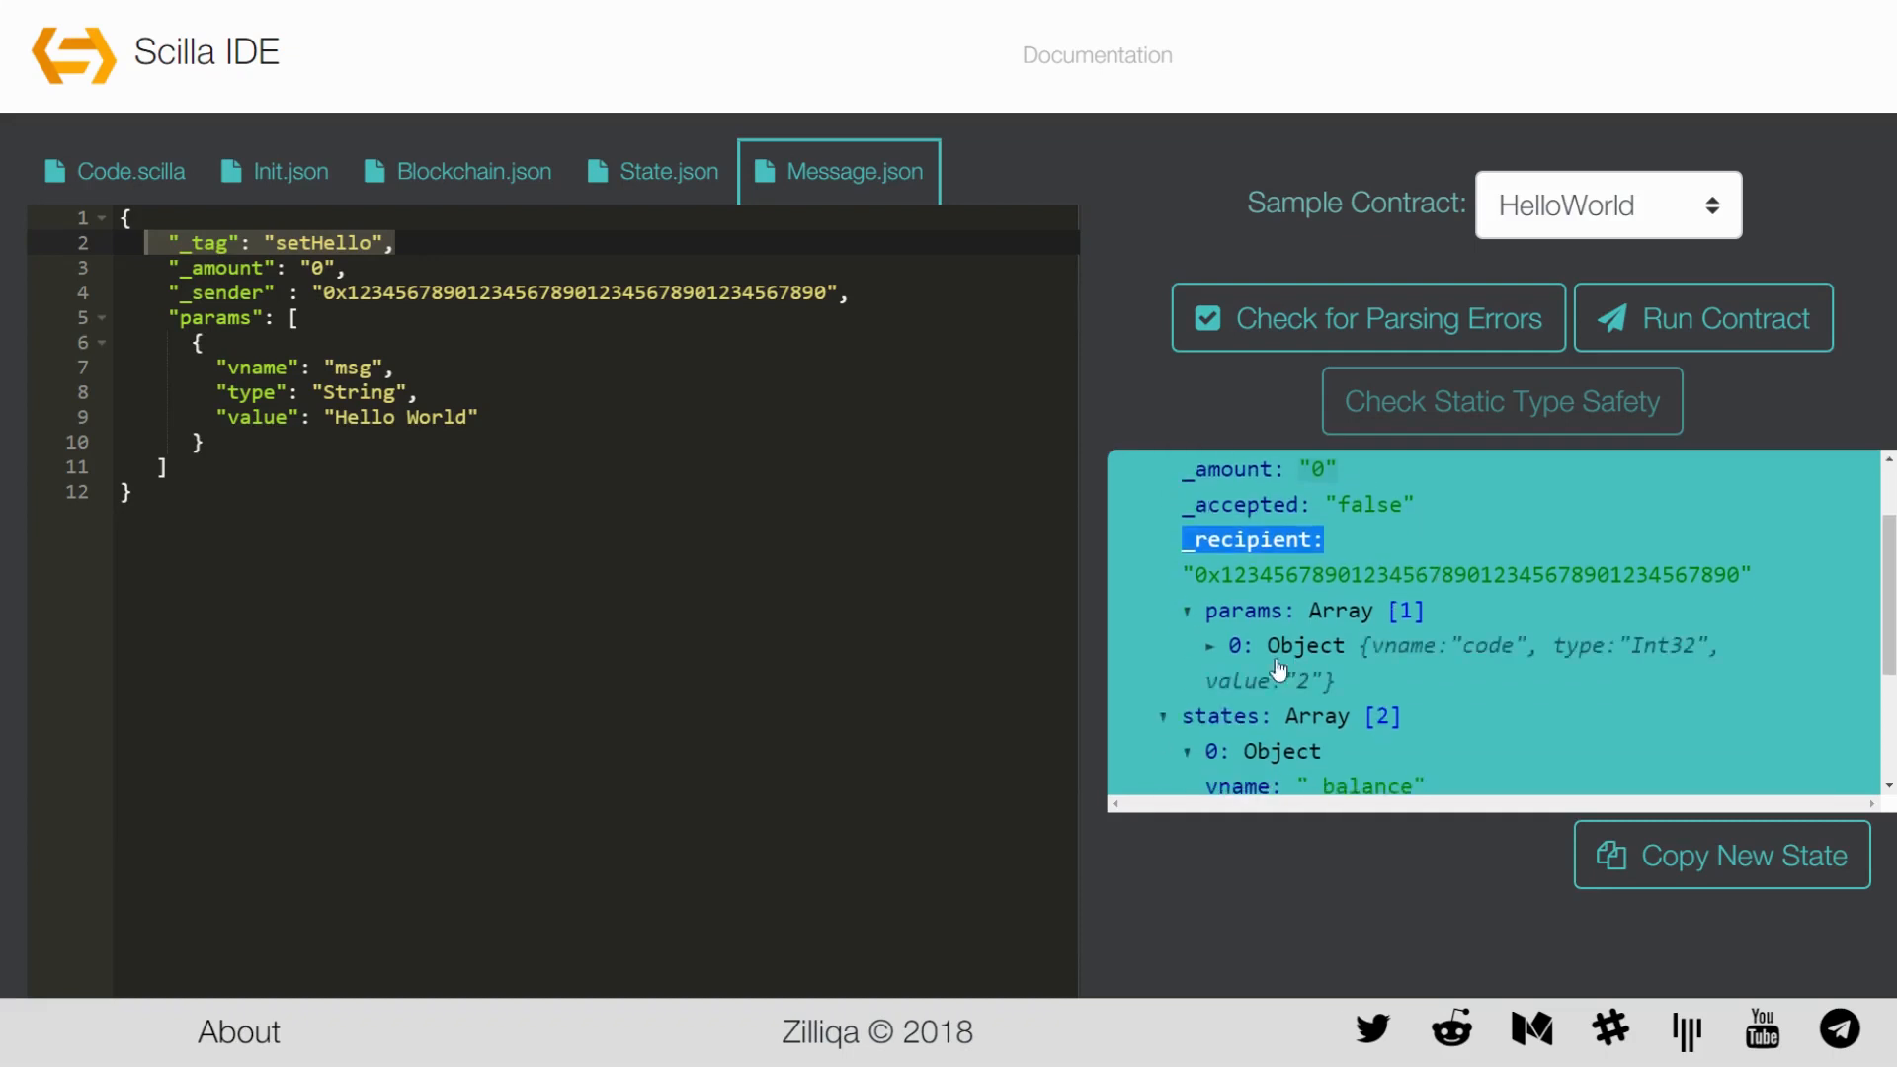
Expand the code parameter showing Int32 value 2 and match it to set_hello_code on line 15
{"action": "left_click", "coordinate": [1216, 660]}
{"action": "left_click_drag", "start_coordinate": [1377, 751], "coordinate": [1204, 680]}
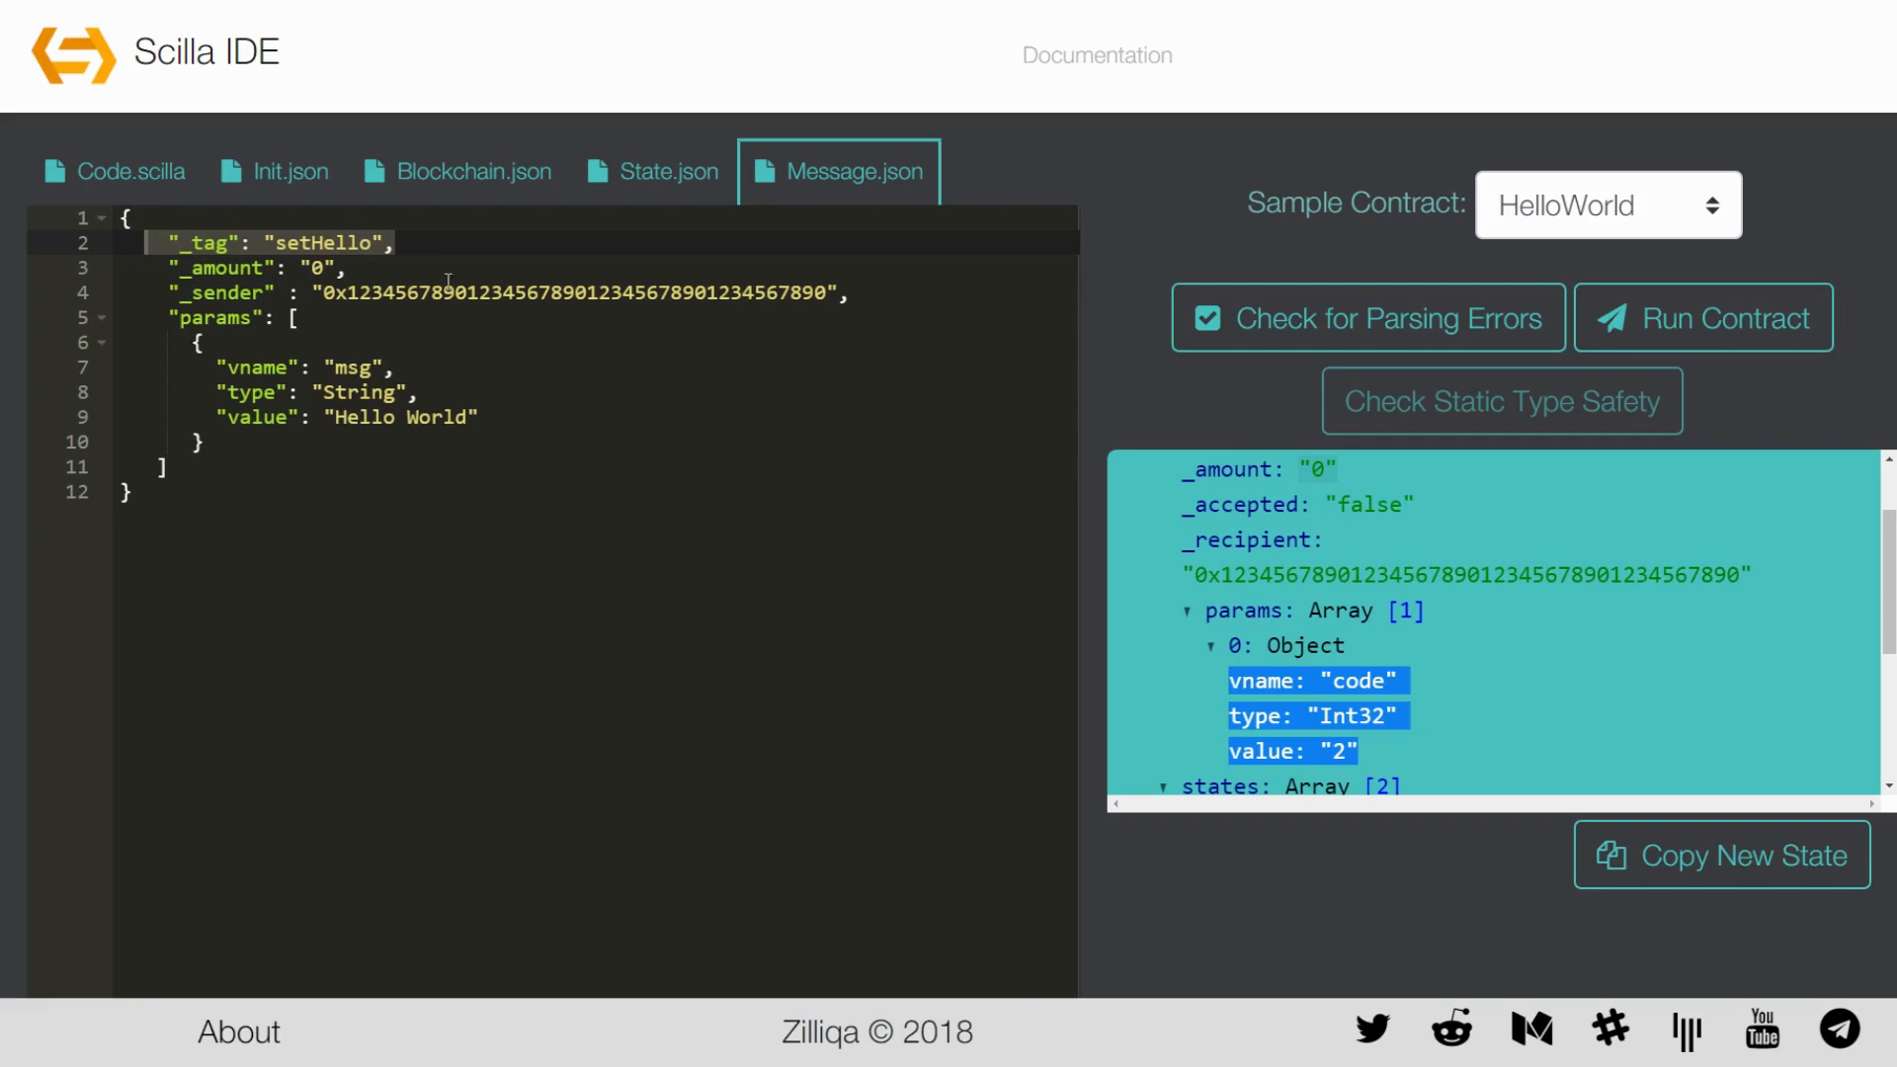
{"action": "left_click", "coordinate": [141, 172]}
{"action": "left_click_drag", "start_coordinate": [464, 566], "coordinate": [110, 570]}
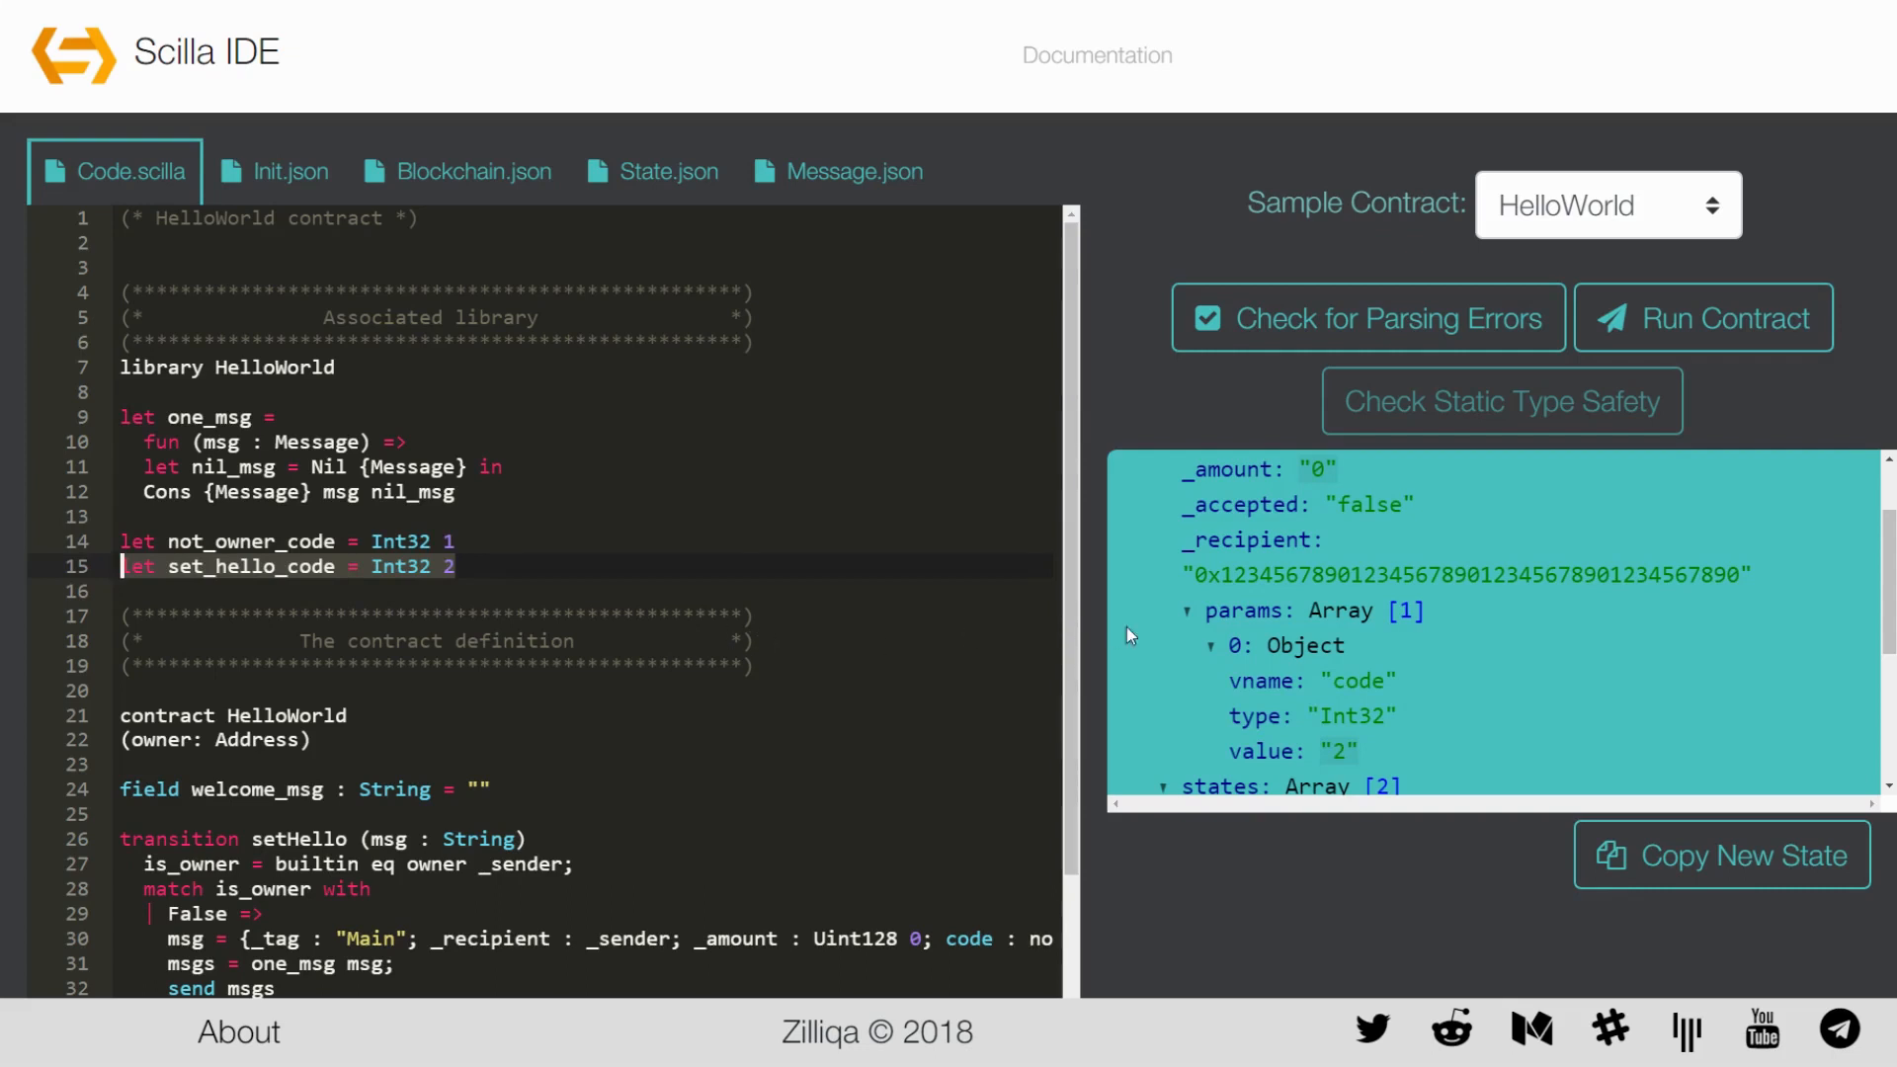
Mark the output's accepted false field and the new welcome_msg state value Hello World
{"action": "left_click_drag", "start_coordinate": [1424, 503], "coordinate": [1165, 511]}
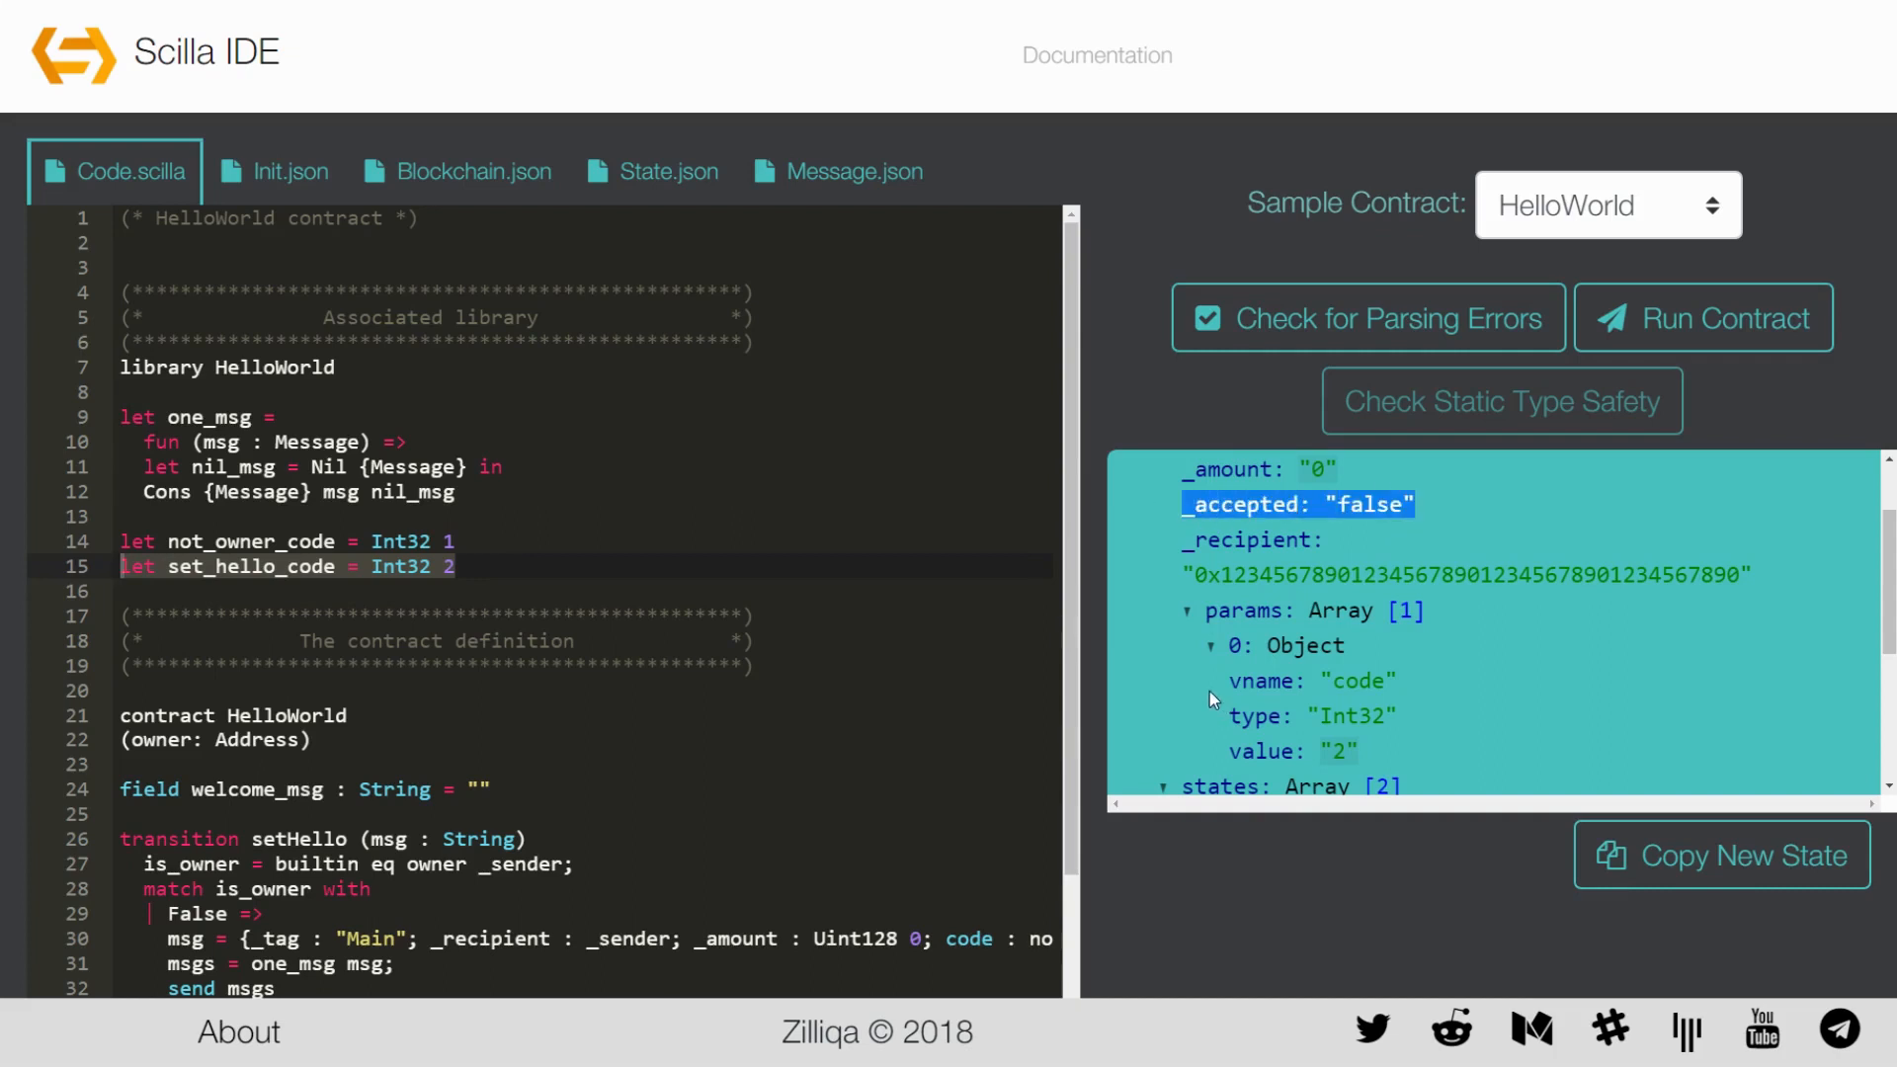
{"action": "scroll", "coordinate": [1209, 691], "scroll_direction": "down", "scroll_amount": 2}
{"action": "scroll", "coordinate": [1380, 686], "scroll_direction": "down", "scroll_amount": 3}
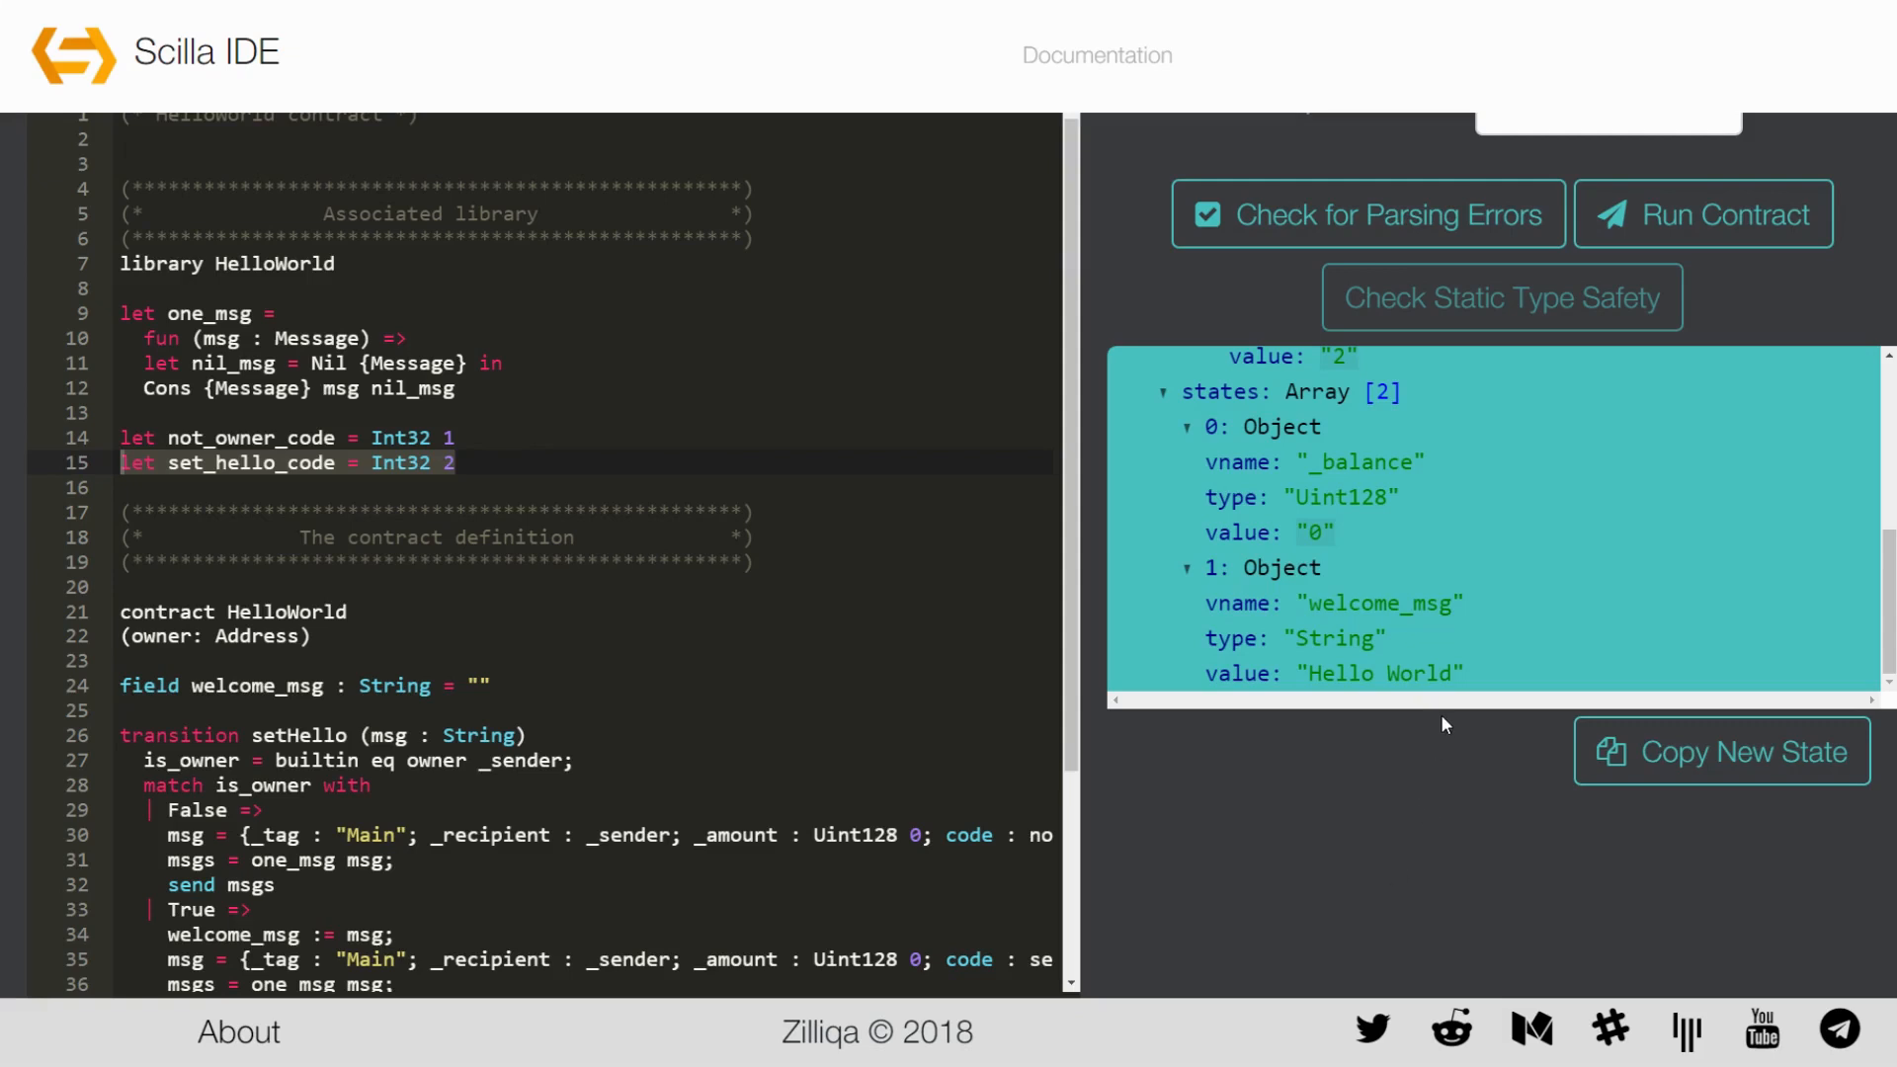
{"action": "left_click_drag", "start_coordinate": [1465, 673], "coordinate": [1203, 672]}
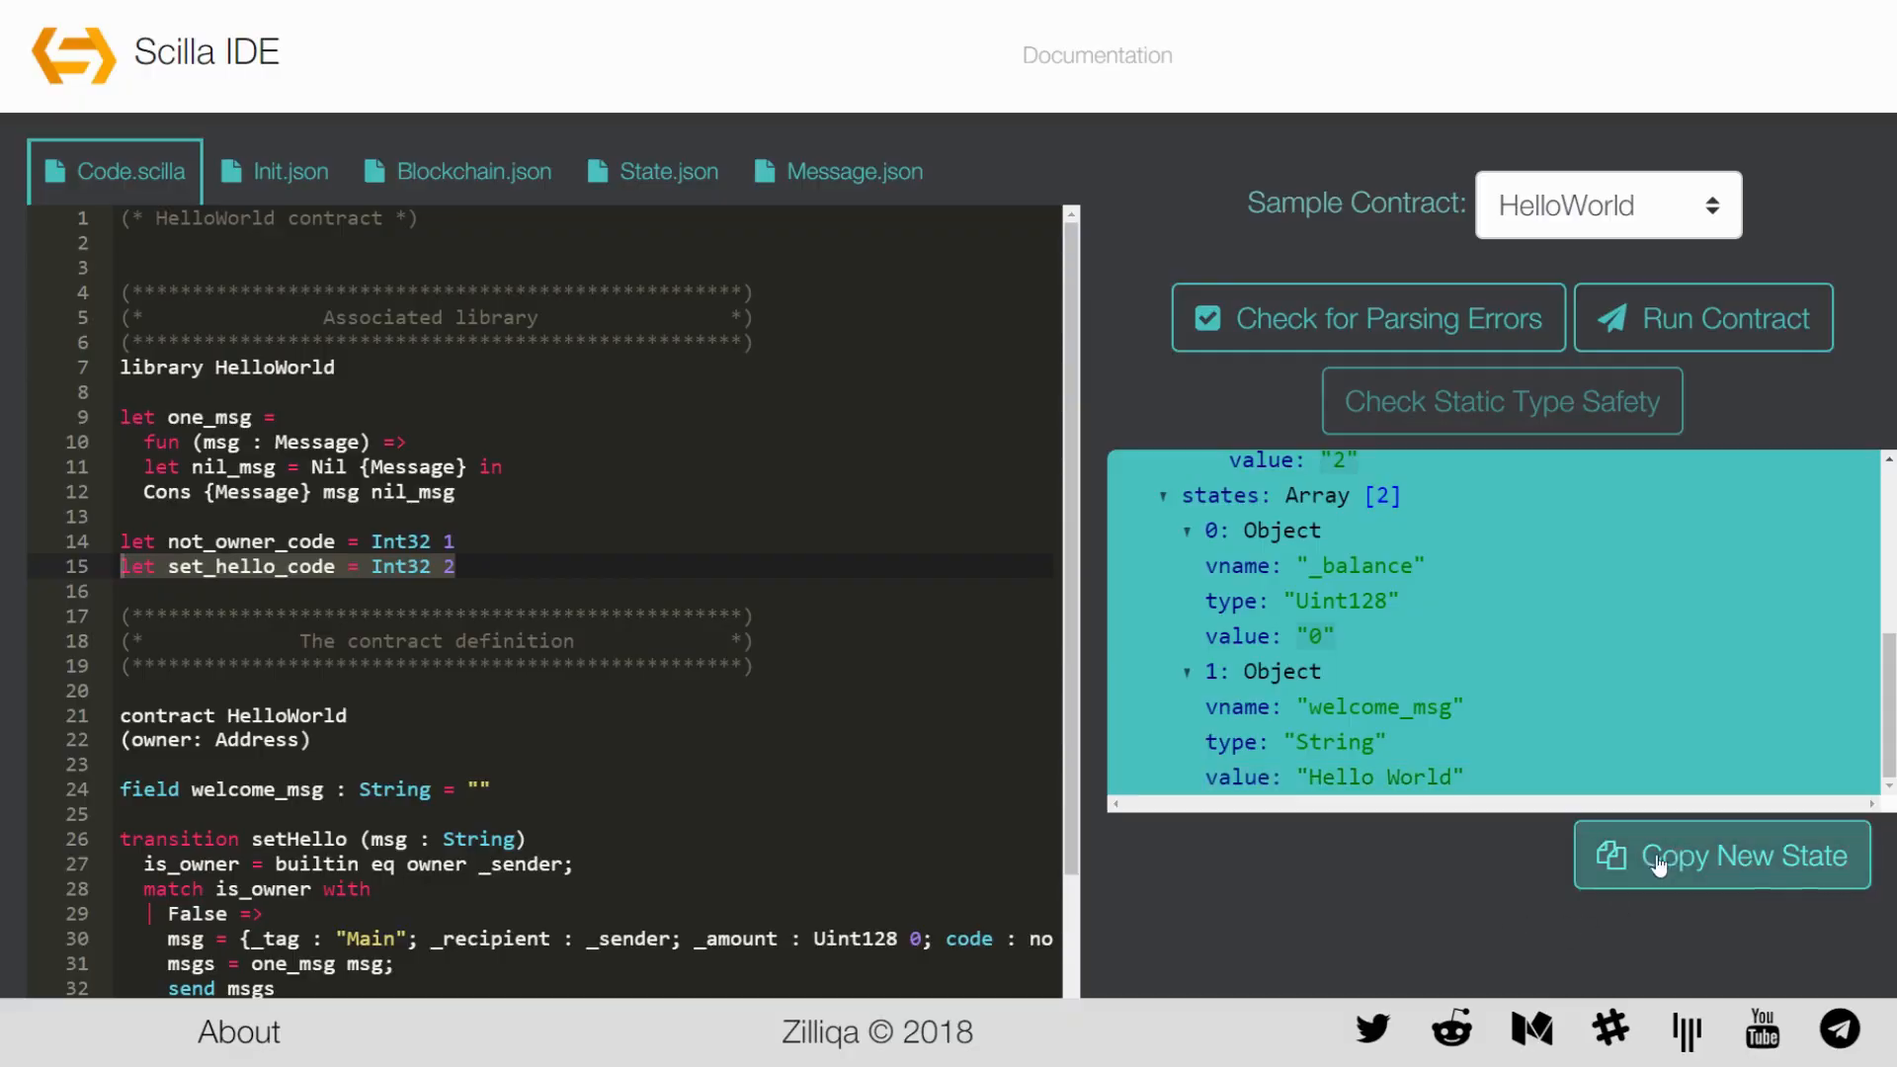
Copy the new state and paste it over the old State.json contents, adding welcome_msg Hello World
{"action": "left_click", "coordinate": [1660, 862]}
{"action": "left_click", "coordinate": [660, 173]}
{"action": "key", "text": "ctrl+a"}
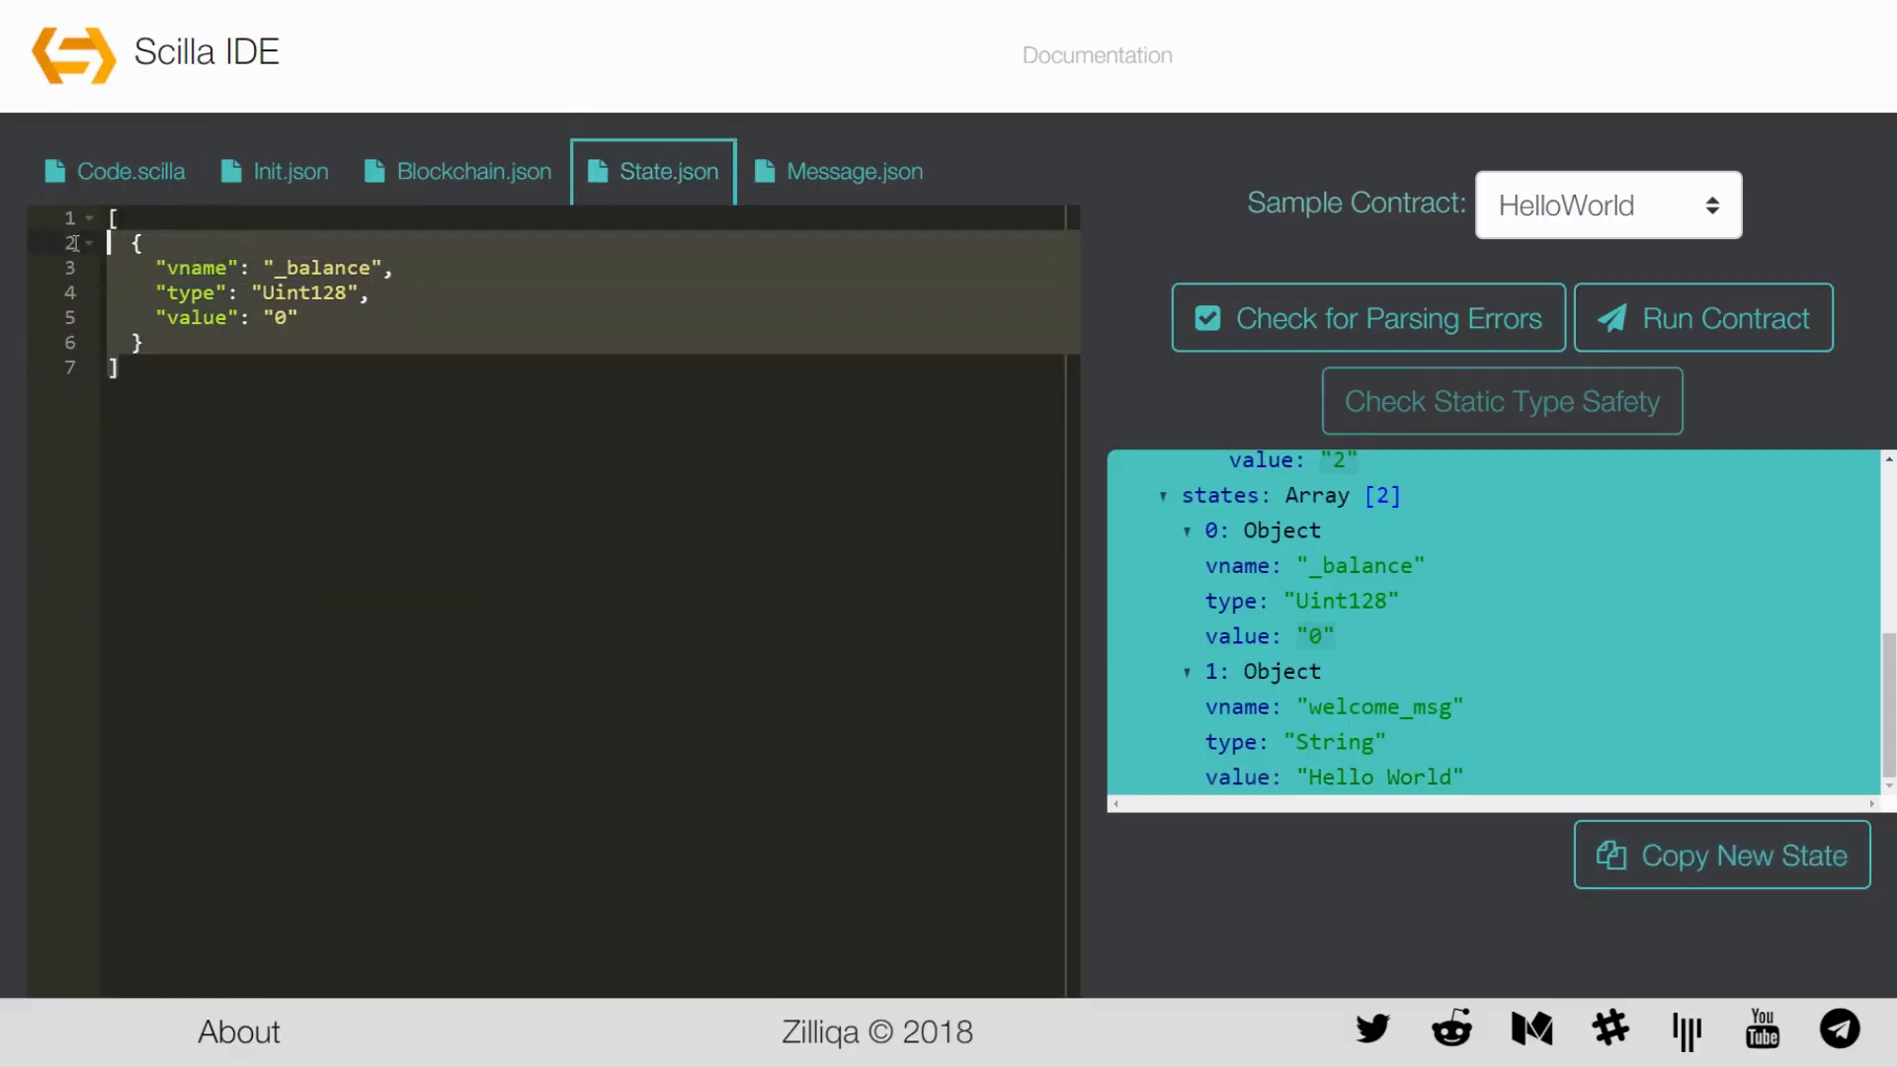
{"action": "key", "text": "ctrl+v"}
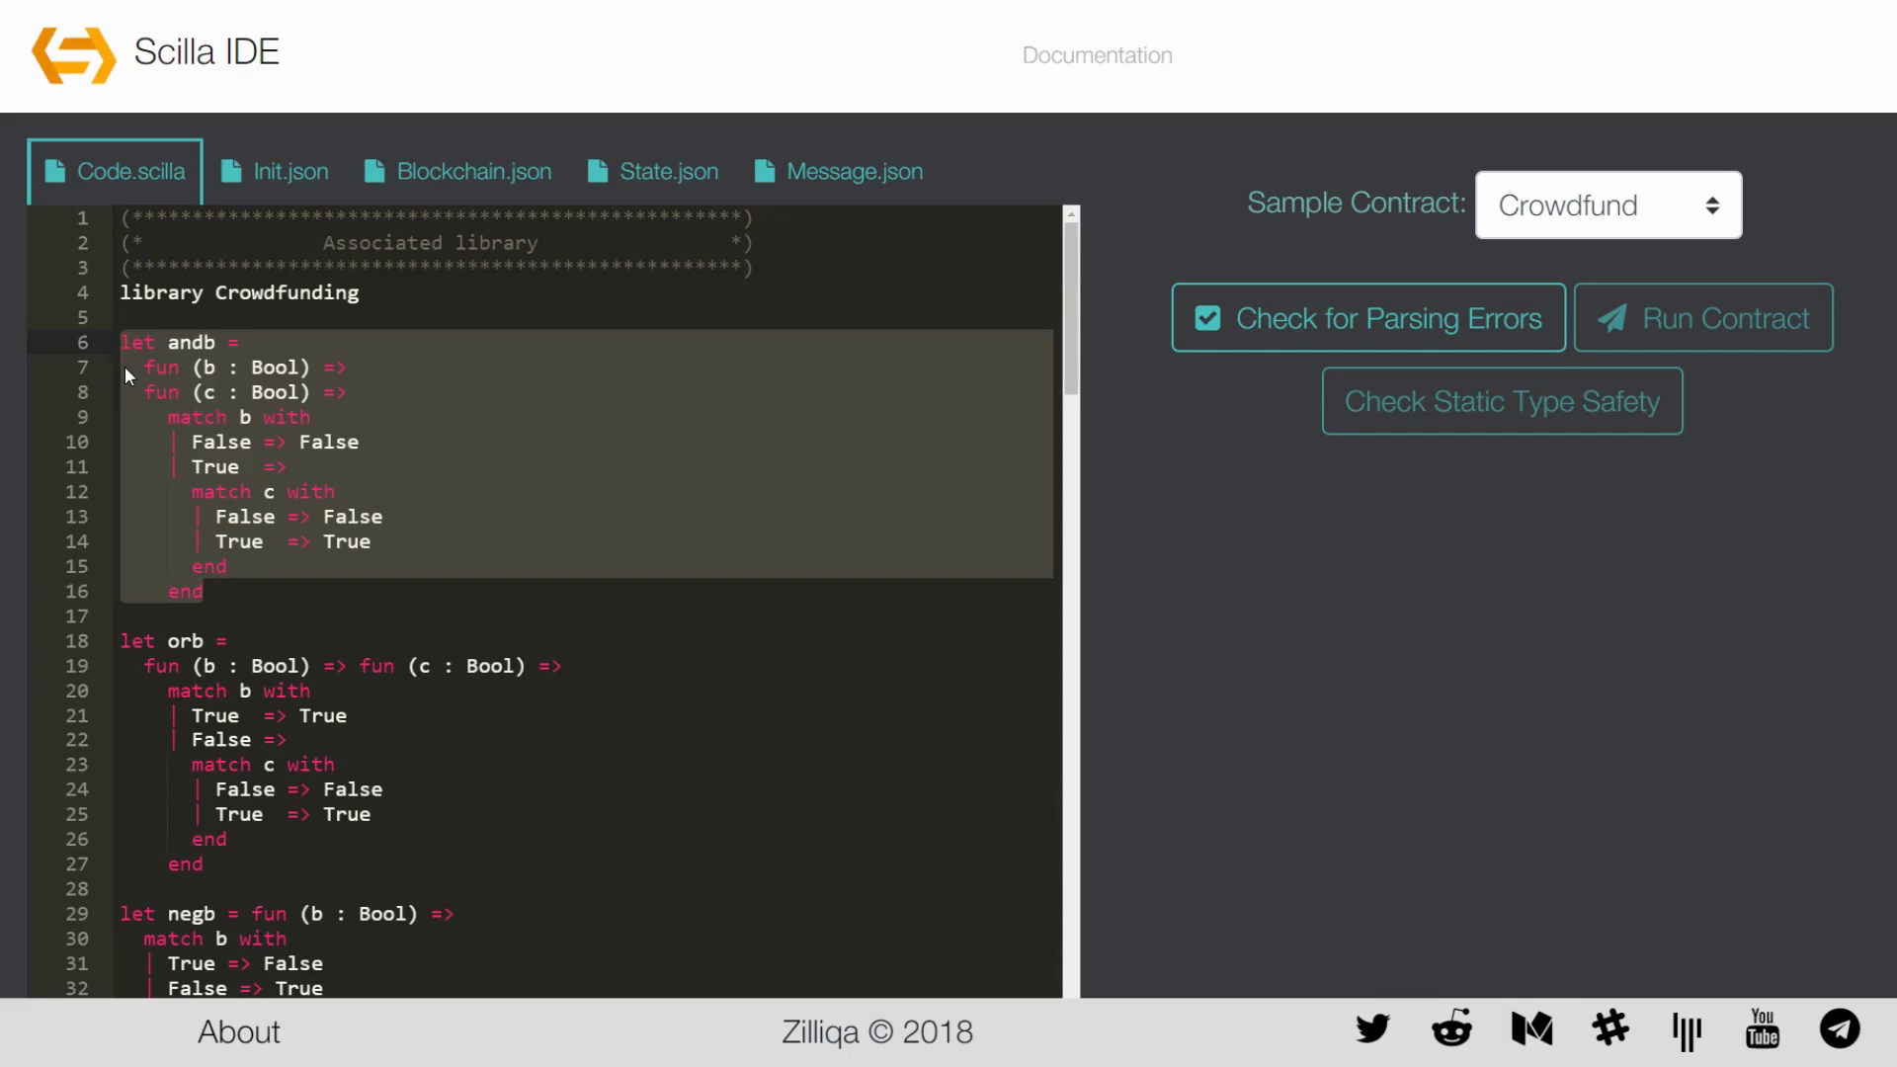
Highlight the andb boolean helper function on lines 6–16 of the Crowdfund contract
{"action": "left_click", "coordinate": [312, 637]}
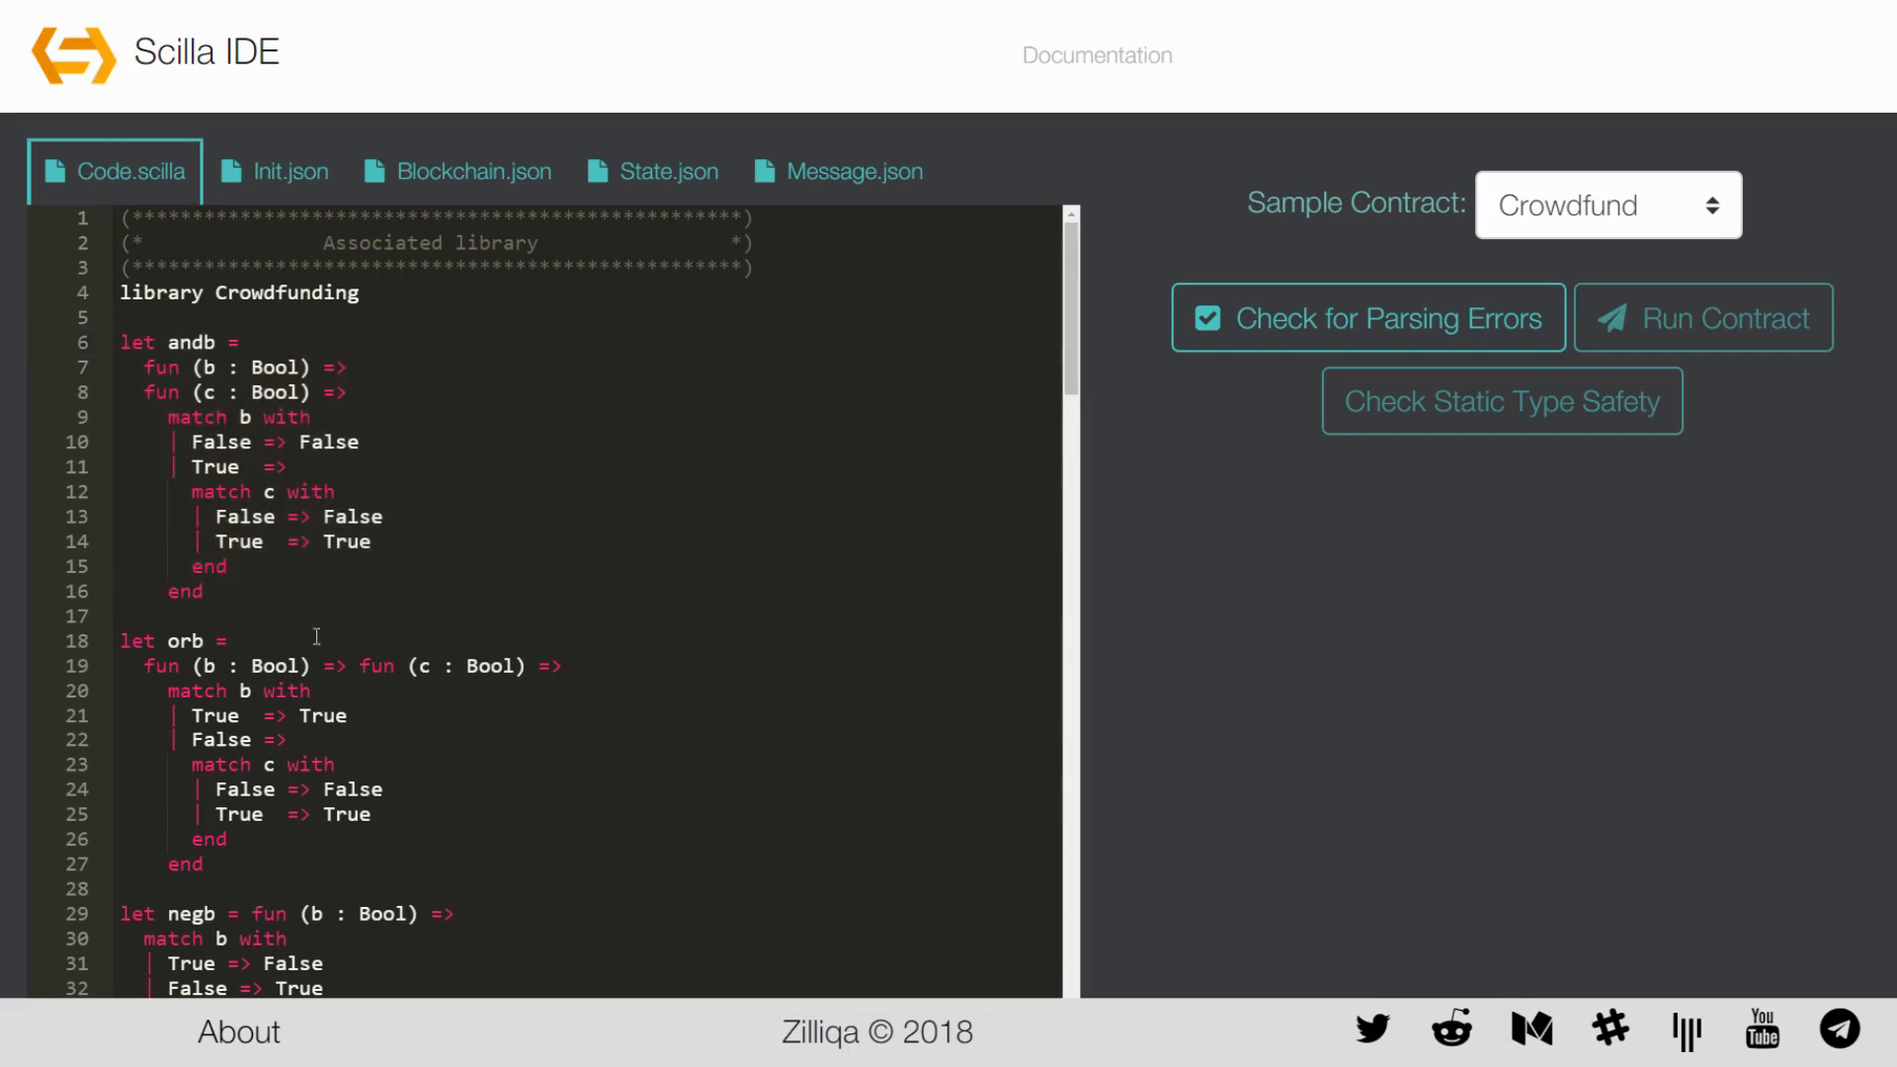
{"action": "left_click_drag", "start_coordinate": [203, 592], "coordinate": [70, 346]}
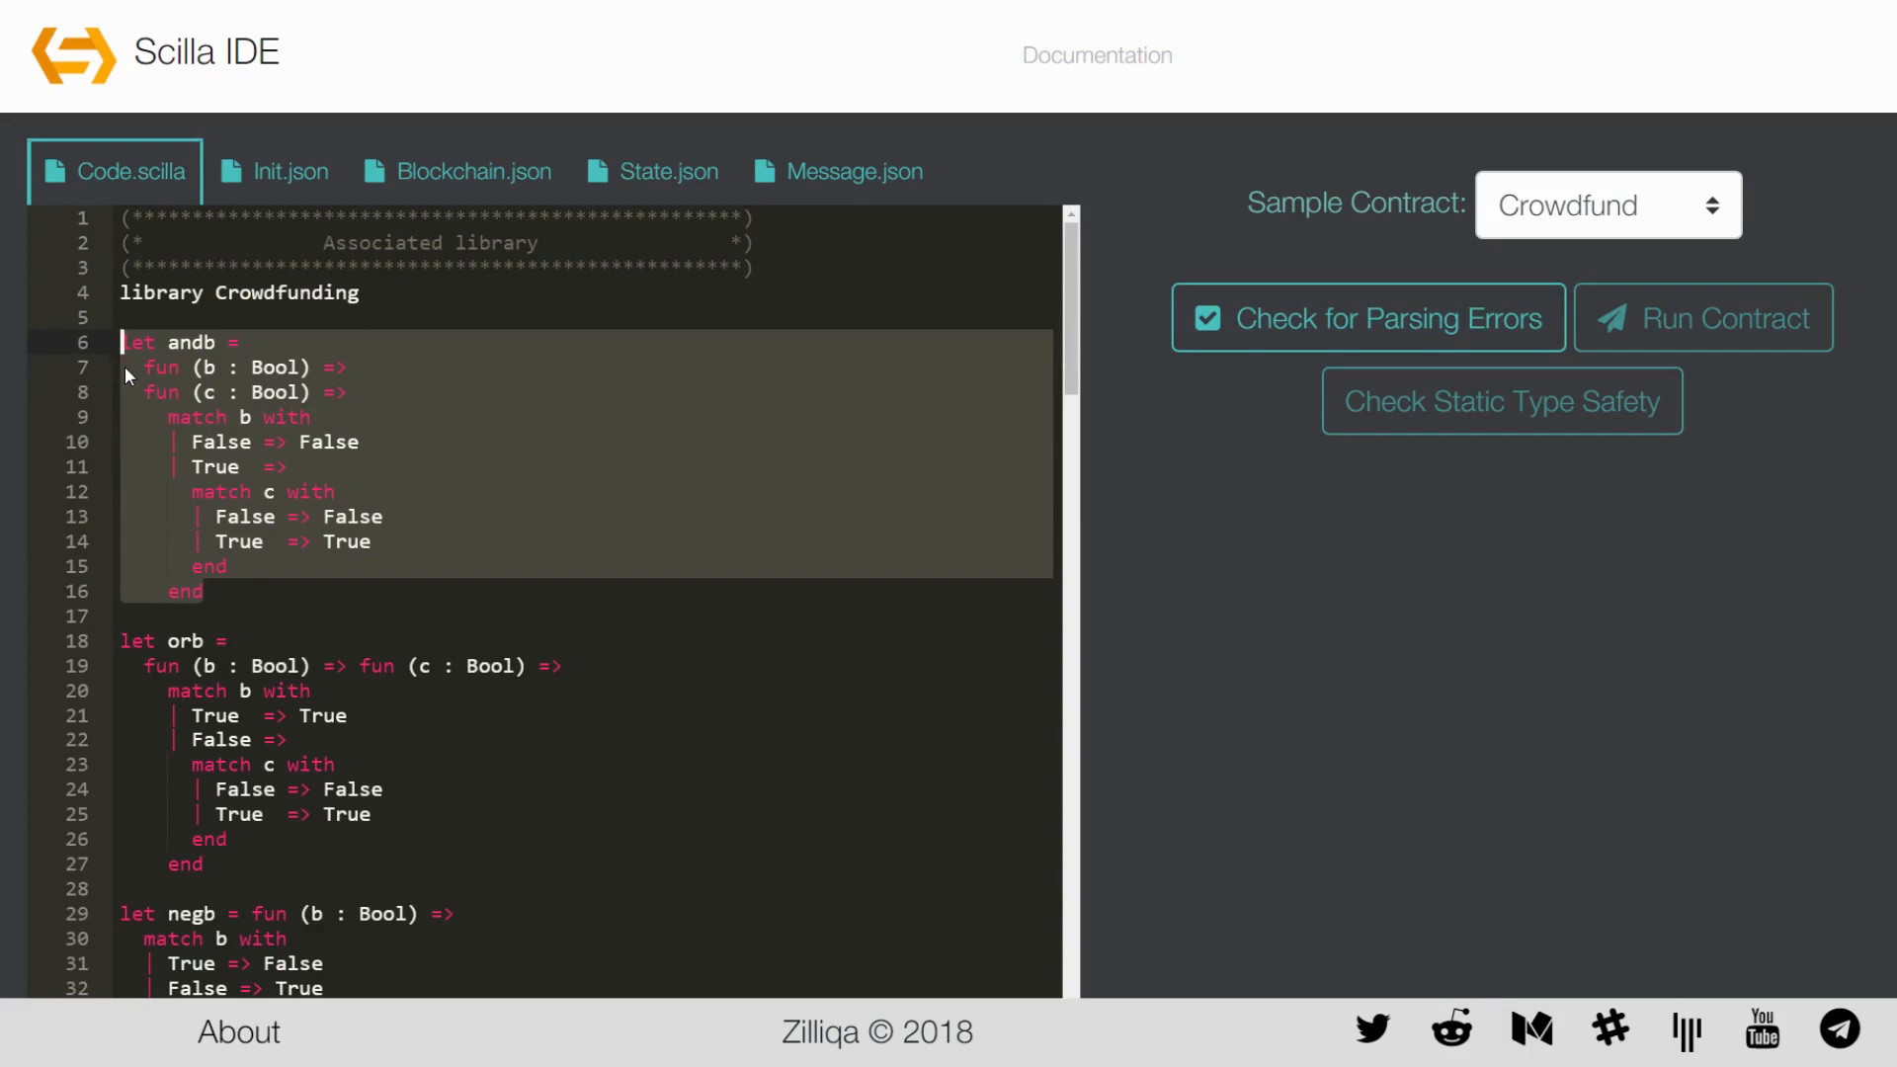
{"action": "left_click", "coordinate": [124, 367]}
{"action": "left_click_drag", "start_coordinate": [203, 592], "coordinate": [67, 346]}
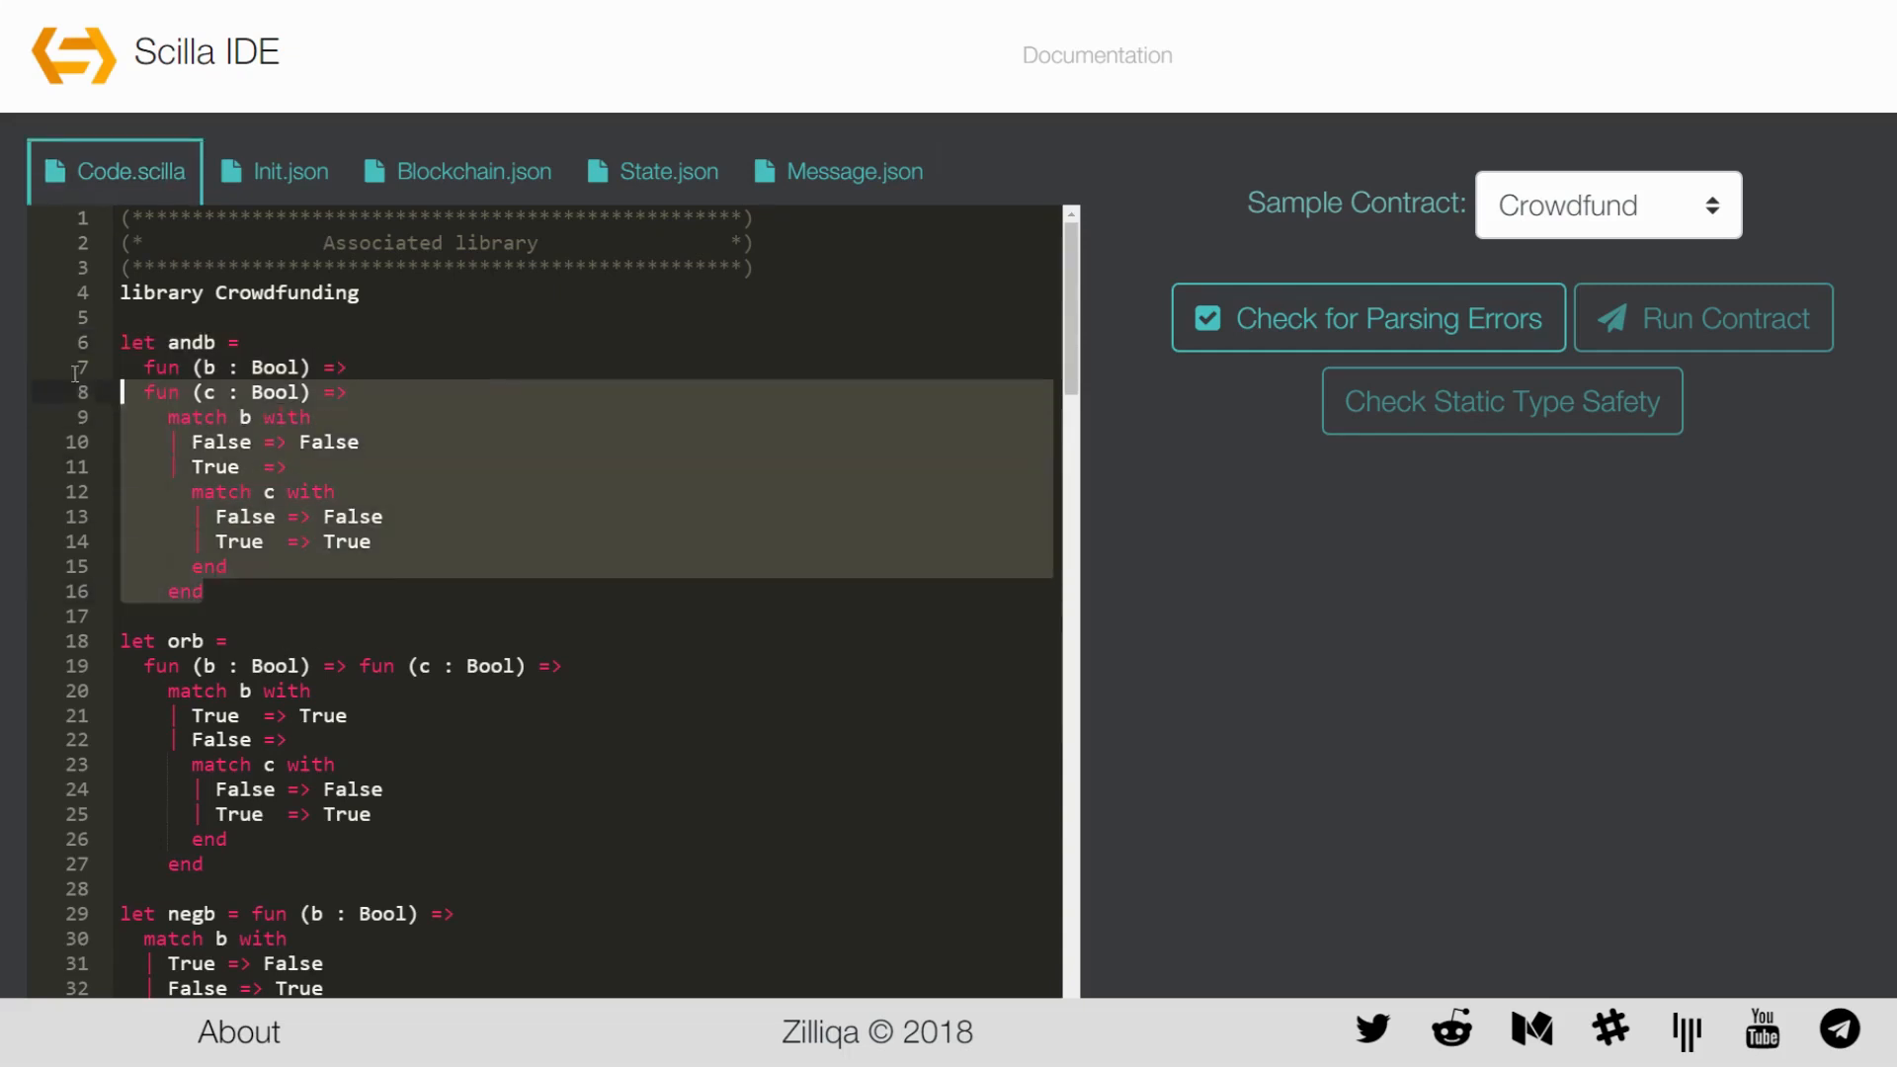